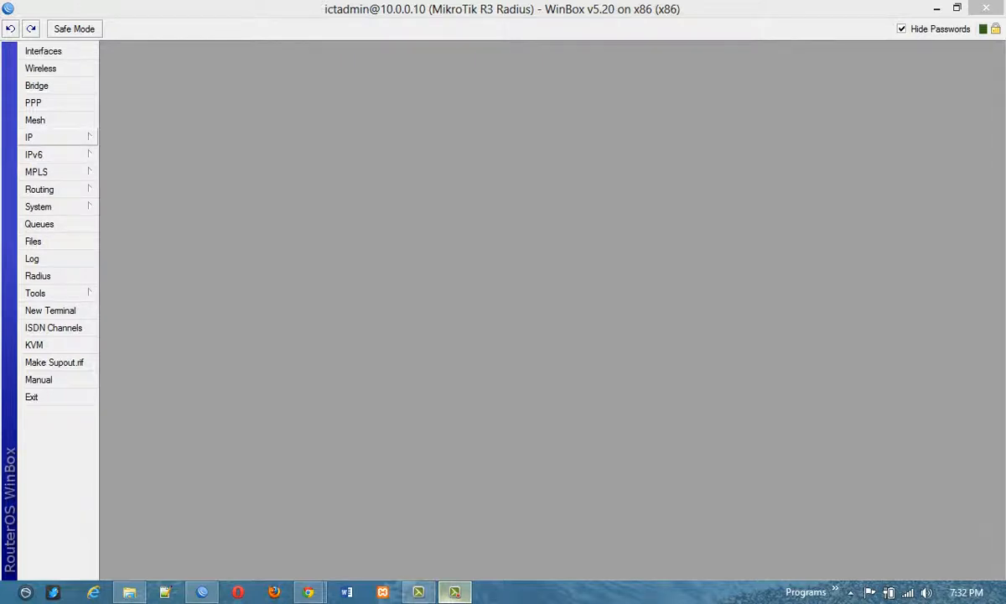
View the IP address list and the new-address form with interface ether1, and discard the form.
click(50, 137)
click(127, 173)
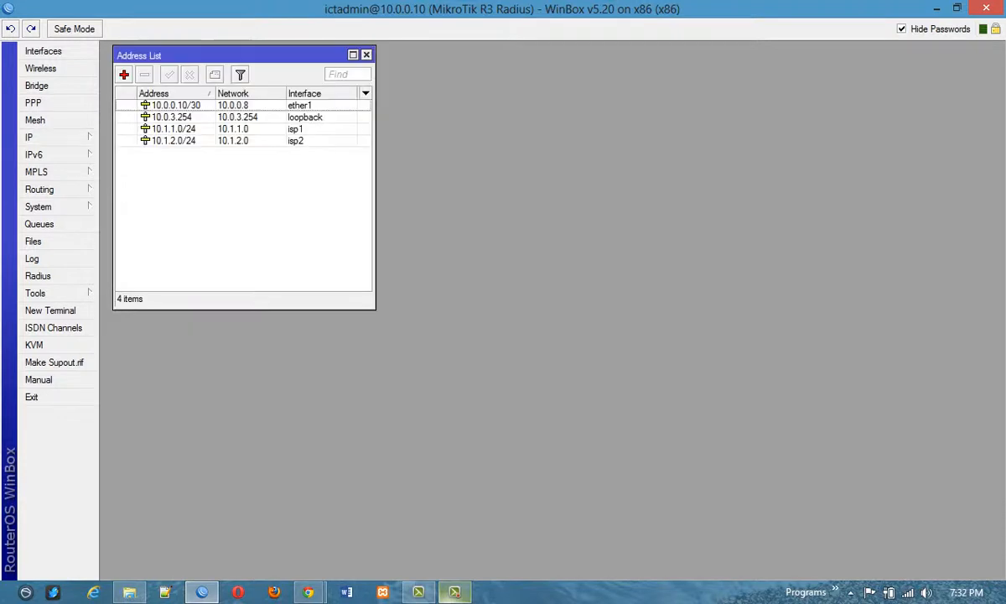
drag(168, 55, 568, 82)
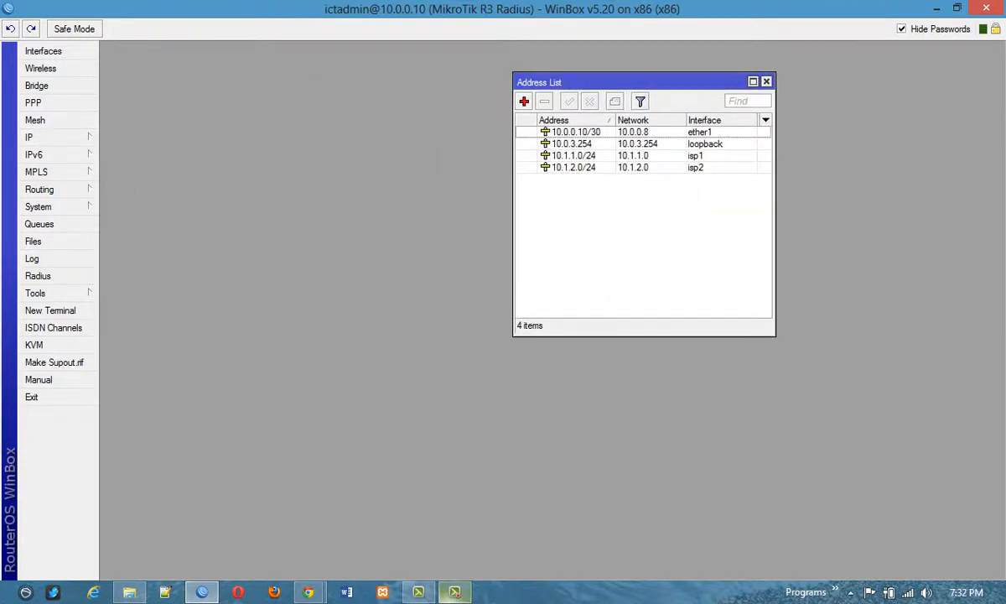
click(524, 100)
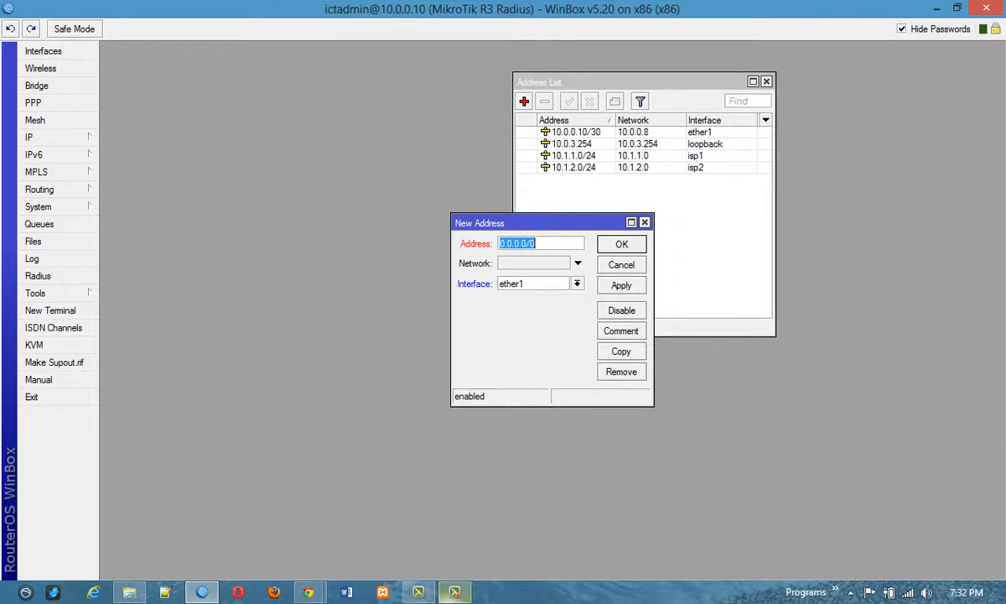
click(577, 284)
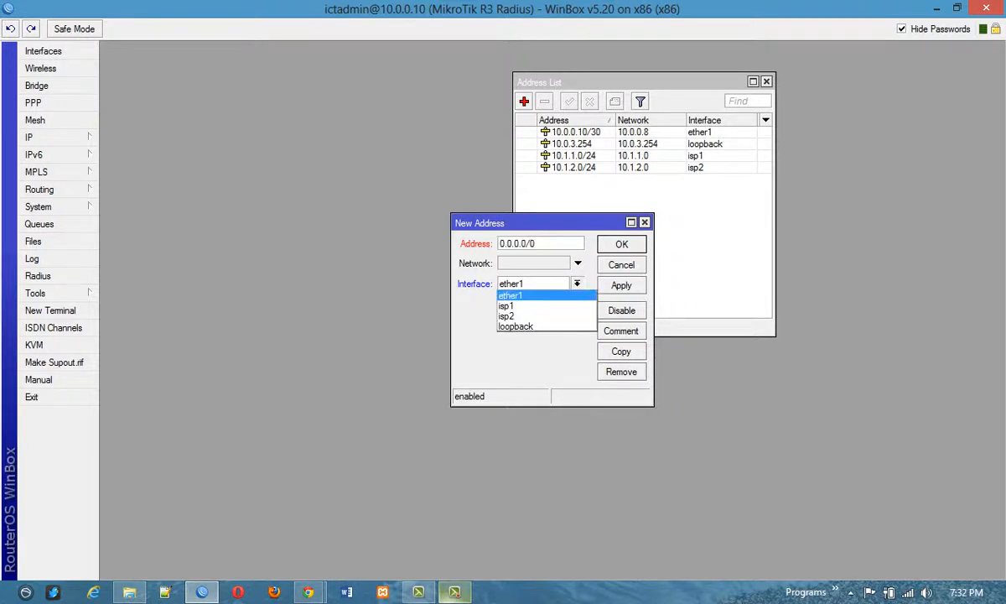
click(510, 295)
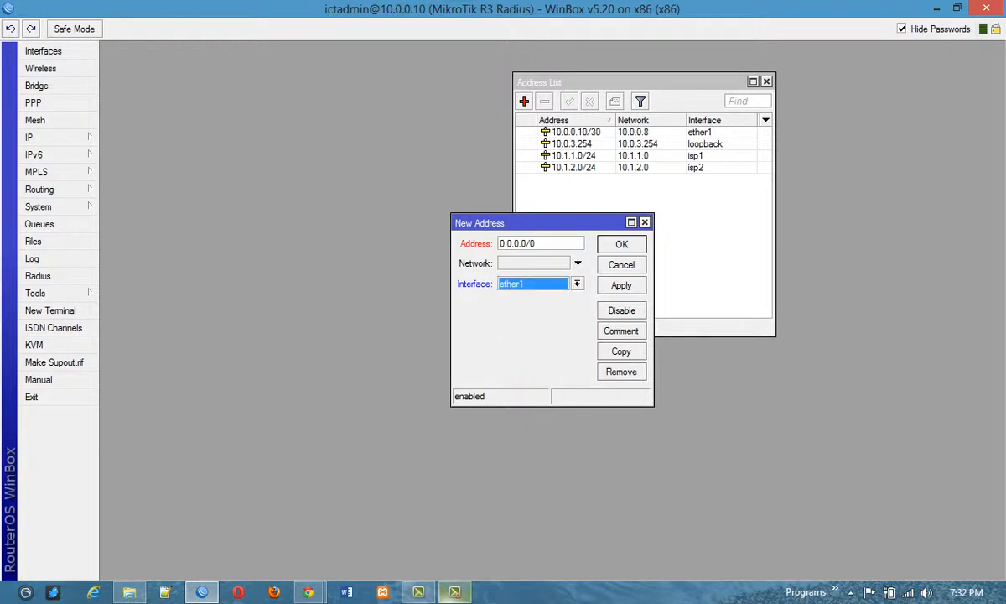
click(645, 222)
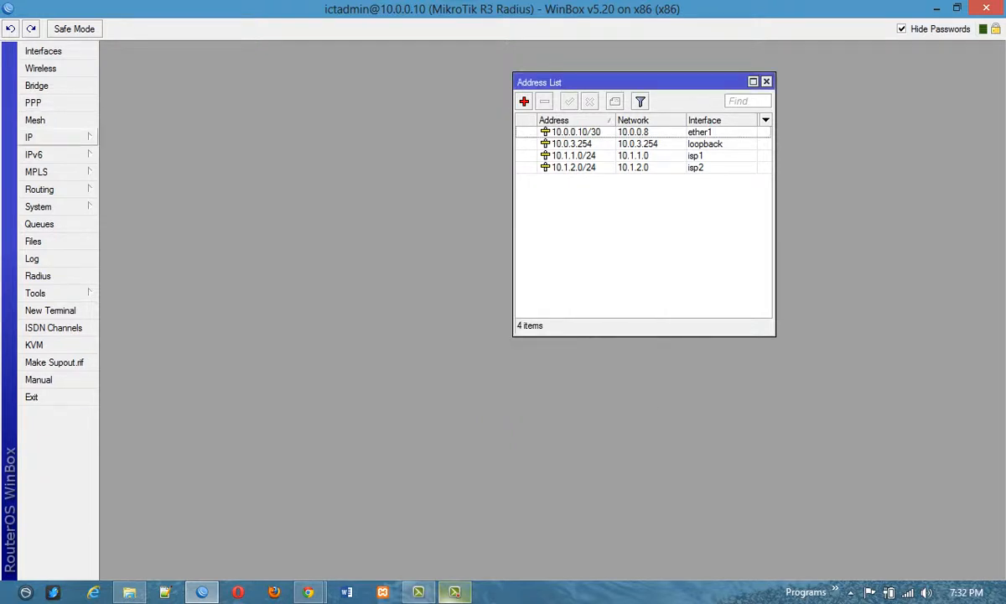
View the DNS settings and the form for a new static DNS entry, and close the form and static list without adding anything.
click(50, 138)
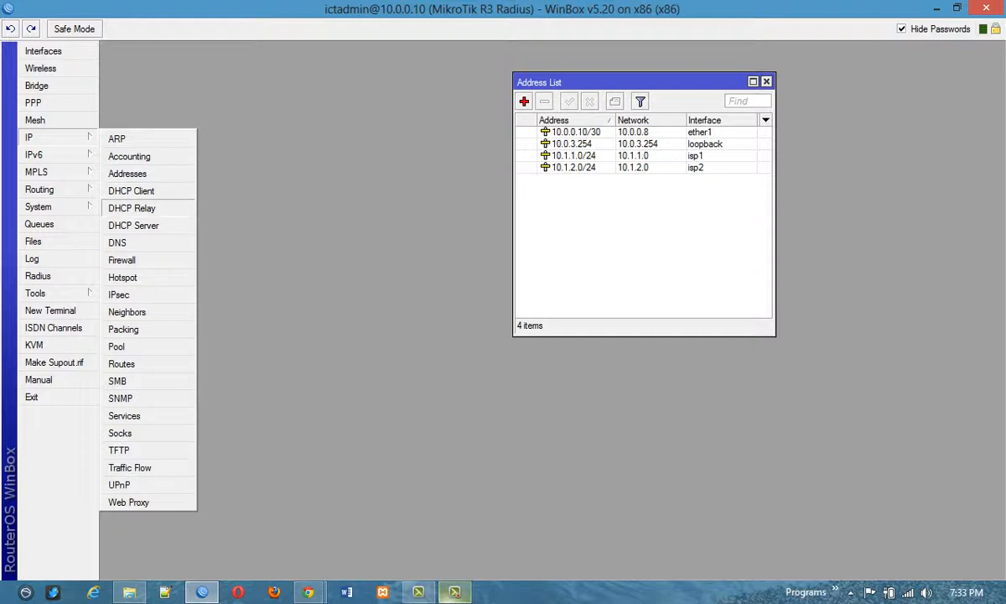
click(118, 242)
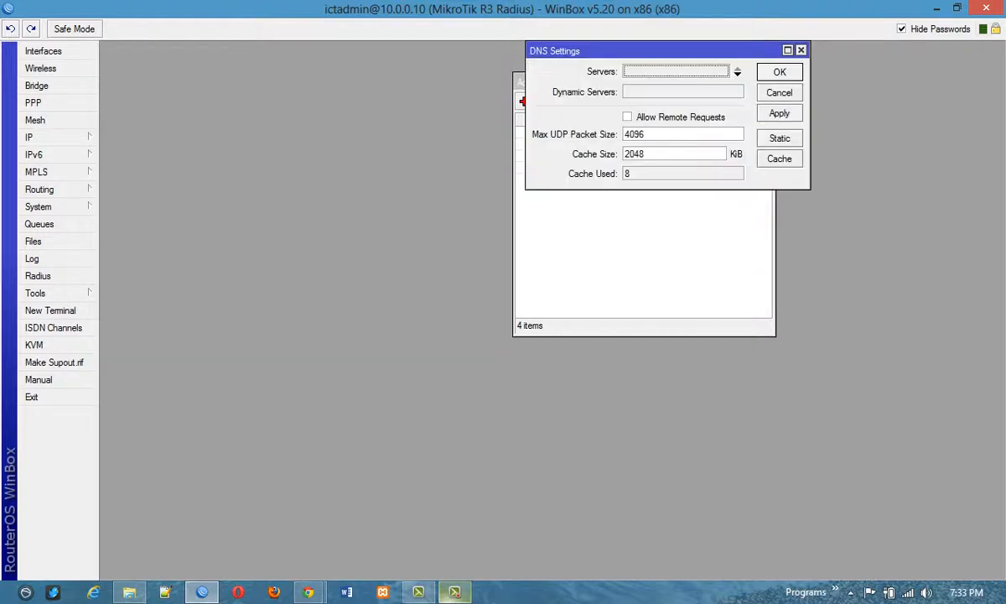
drag(645, 50, 287, 77)
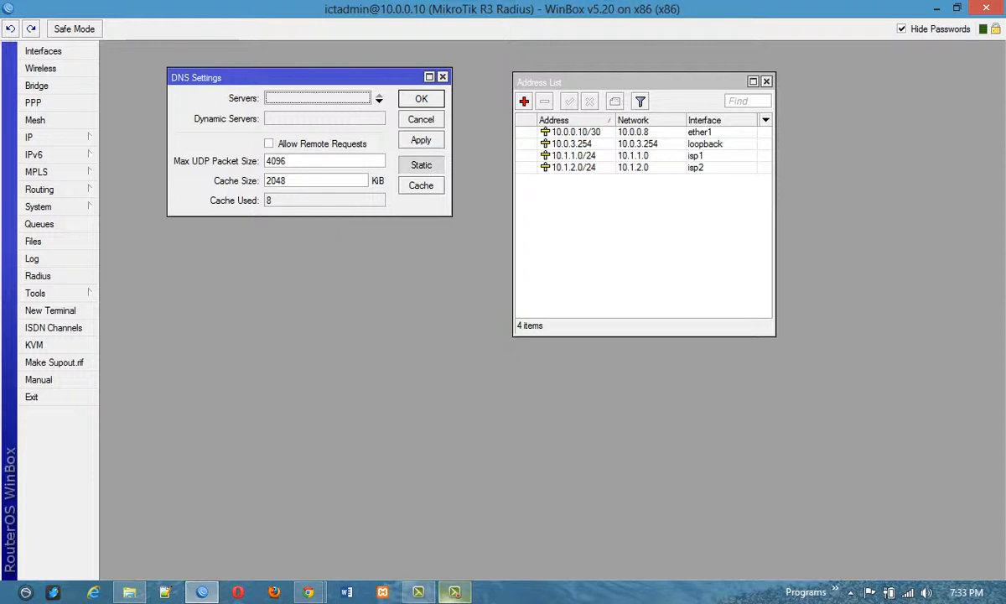
click(421, 164)
click(416, 207)
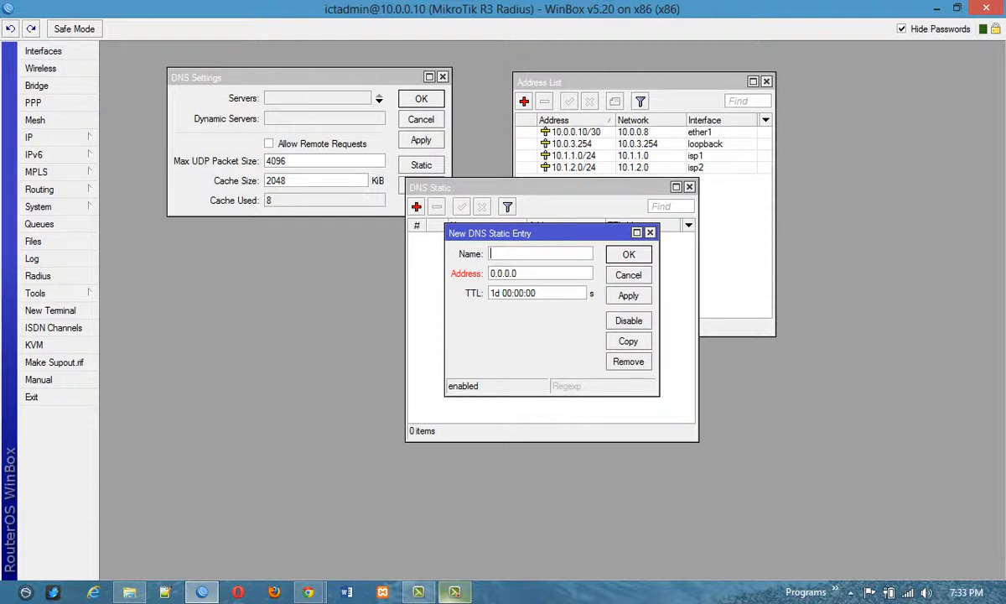
key(Escape)
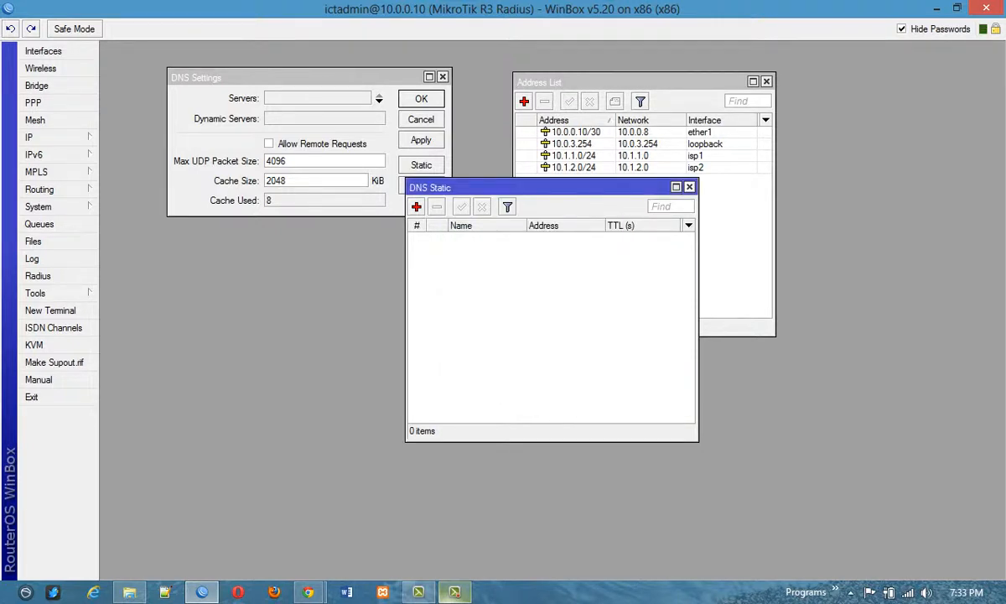
key(Escape)
Open the DHCP server list and place its window below the DNS settings.
click(57, 137)
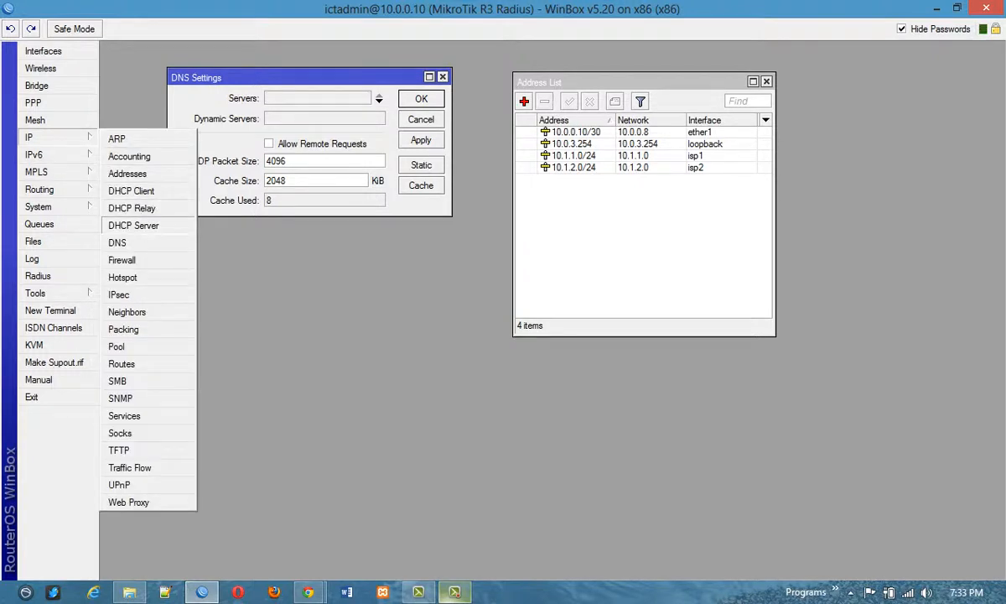
click(133, 225)
drag(209, 304, 377, 236)
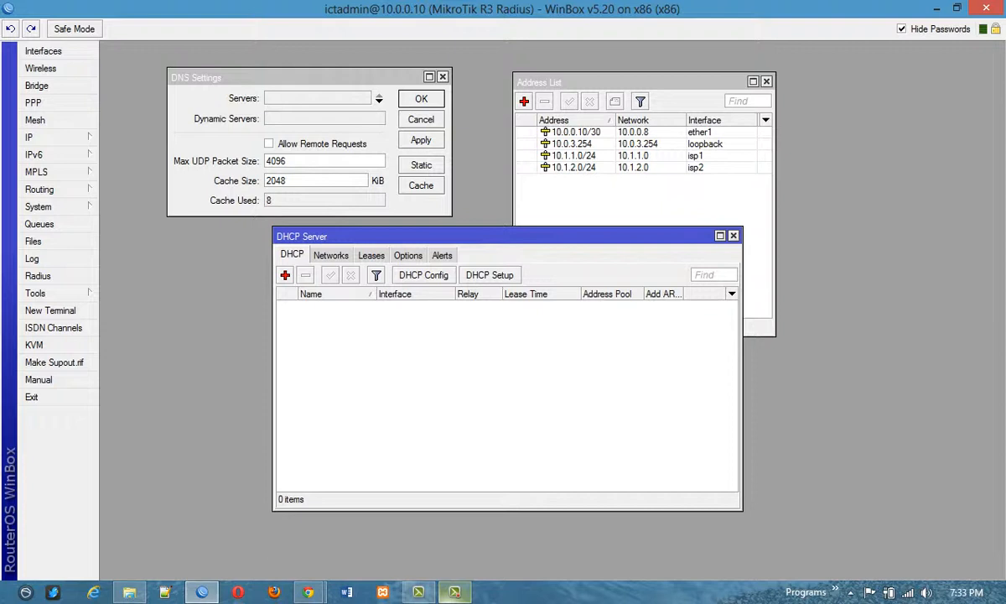
Try to set up a DHCP server on isp1 with address space 10.1.1.0/24, gateway 10.1.1.0 and the suggested address pools.
click(490, 275)
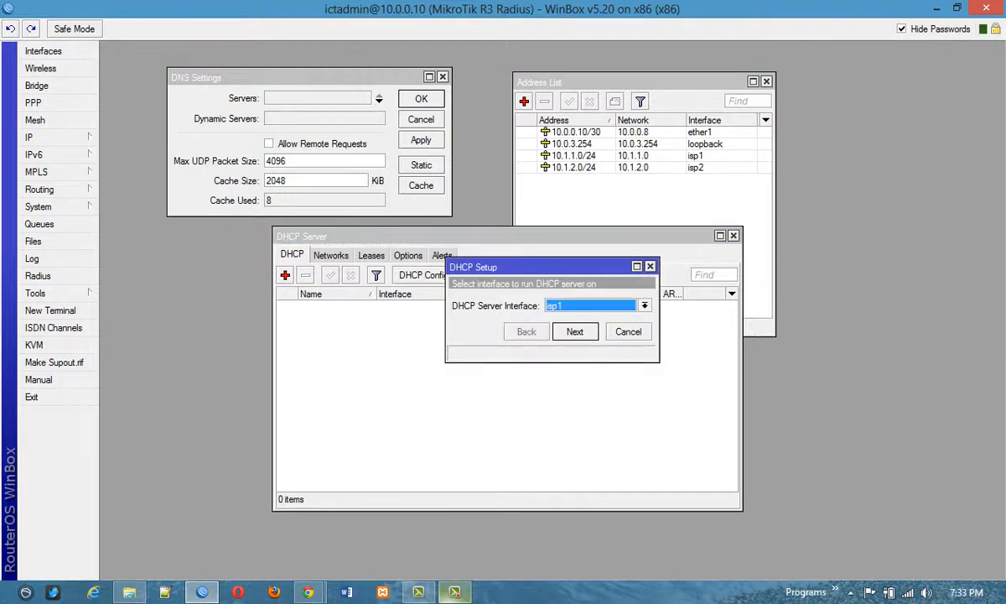
drag(528, 266, 292, 368)
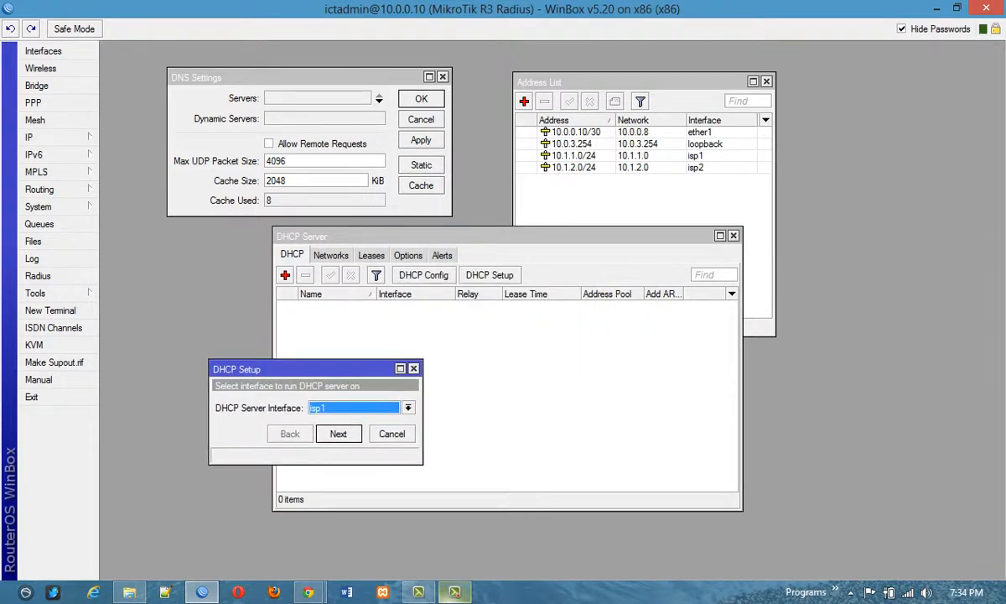
key(Return)
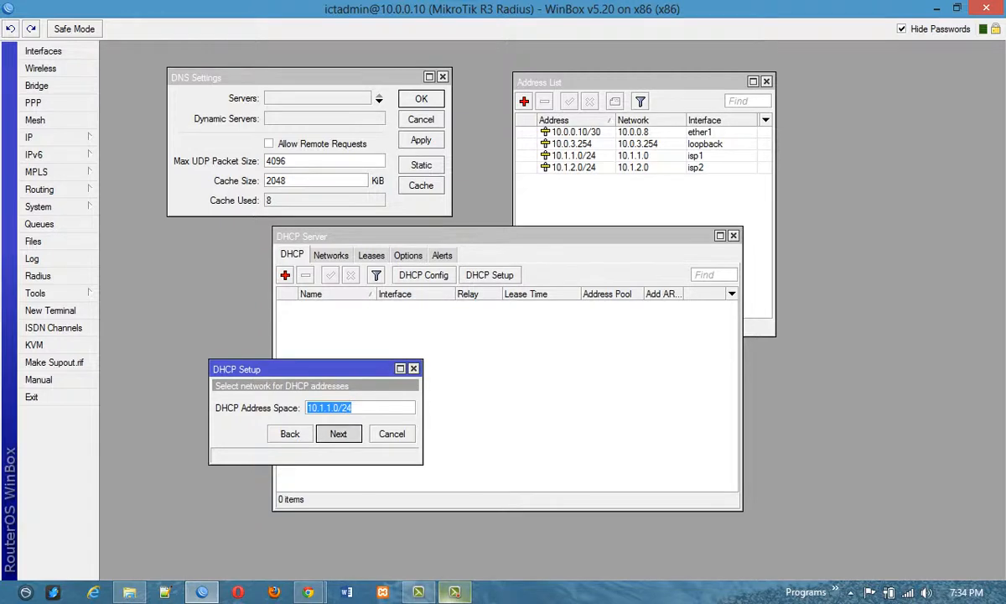
key(Return)
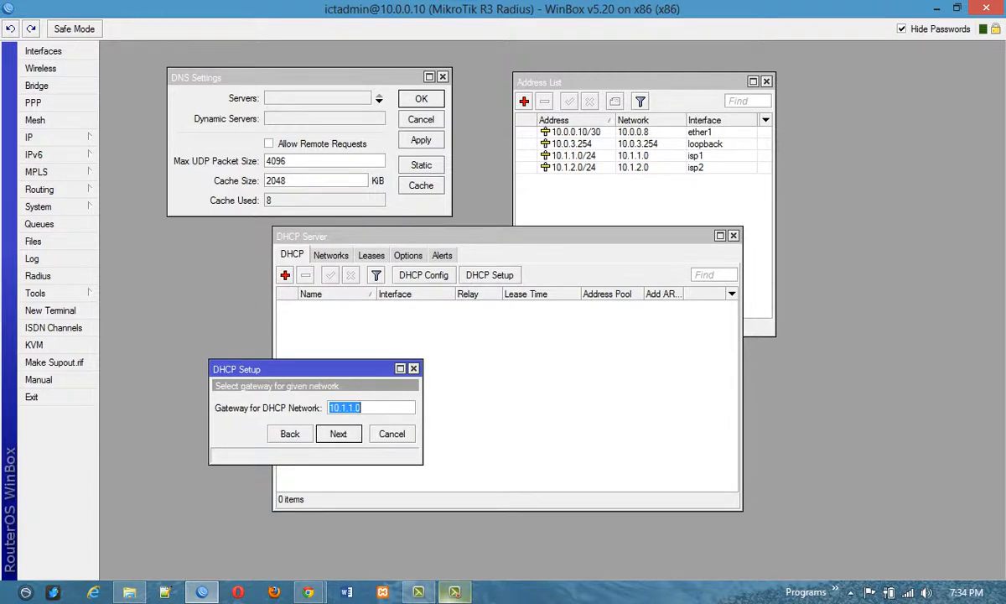
key(Return)
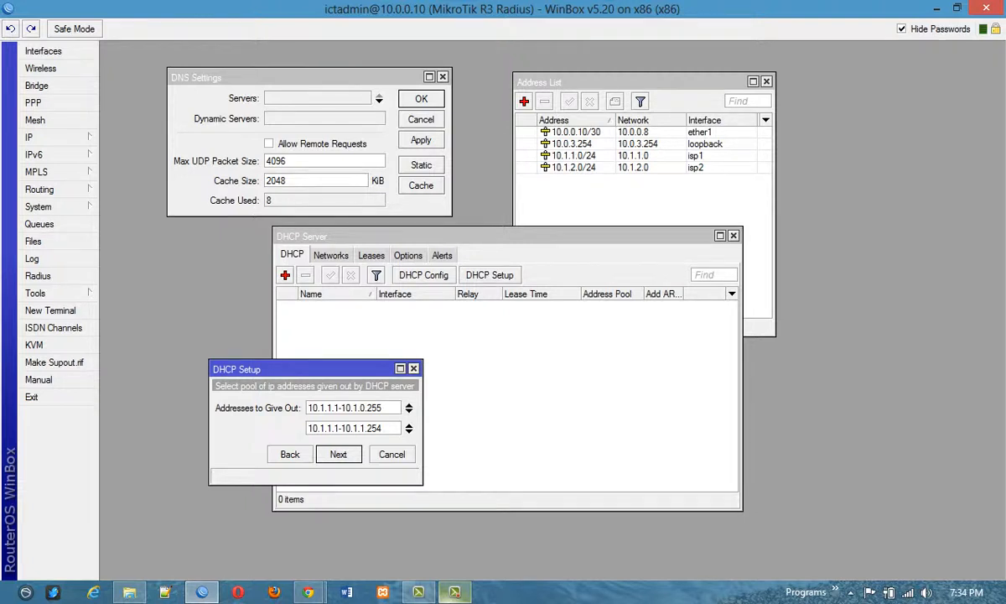
key(Return)
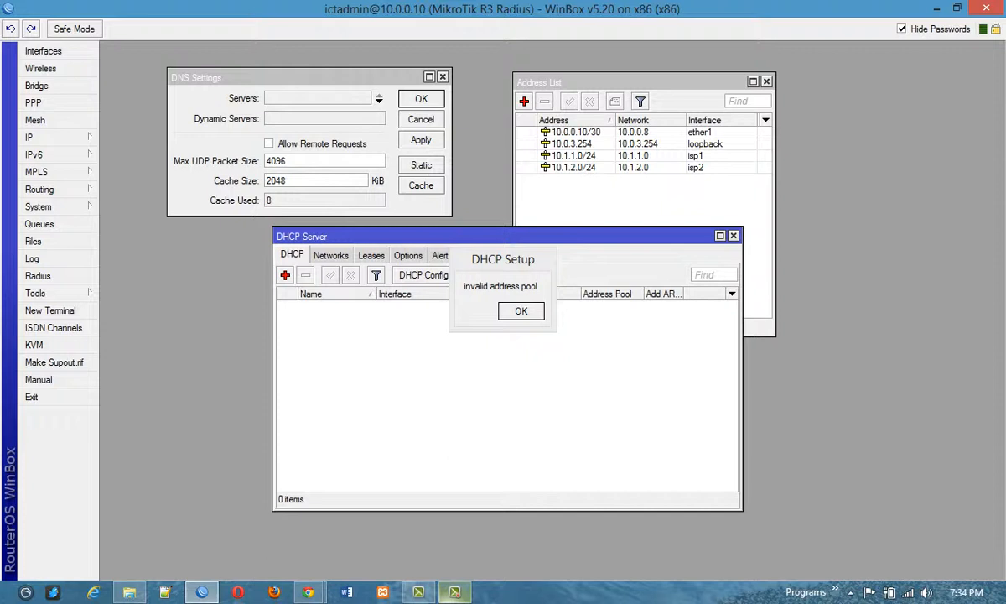
key(Return)
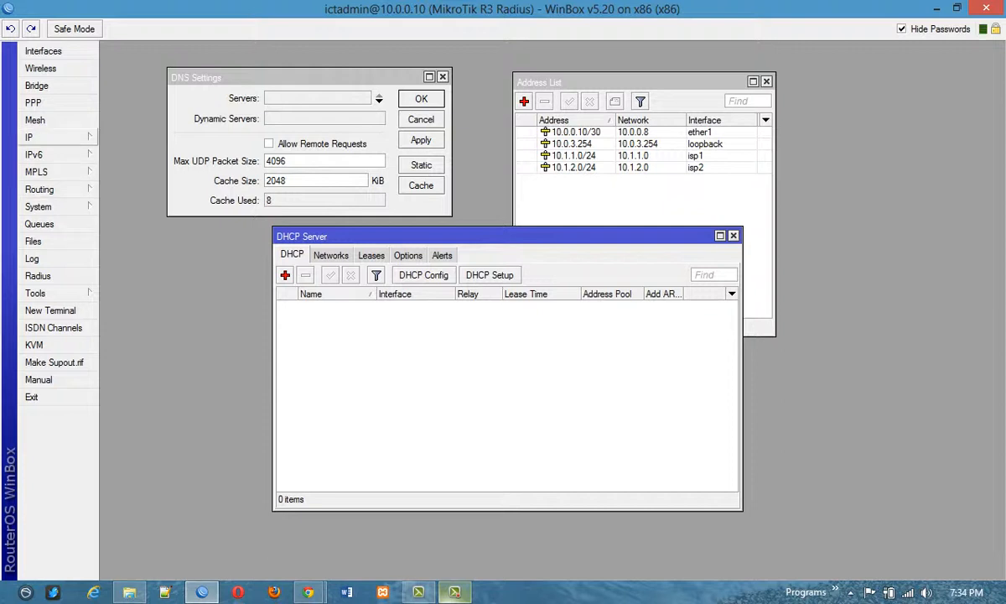
View the list of networks defined for the DHCP server.
click(51, 138)
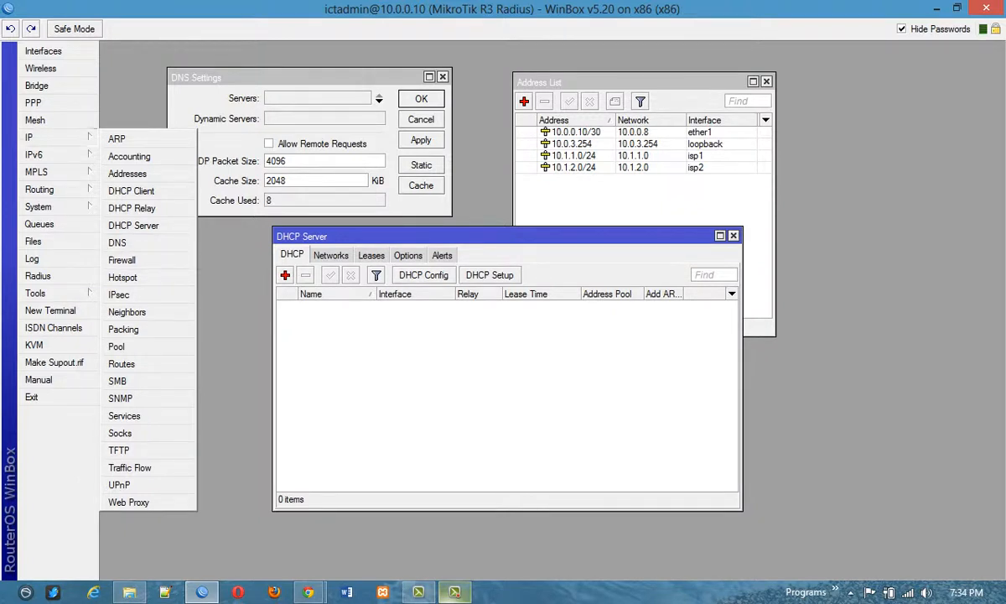
click(332, 255)
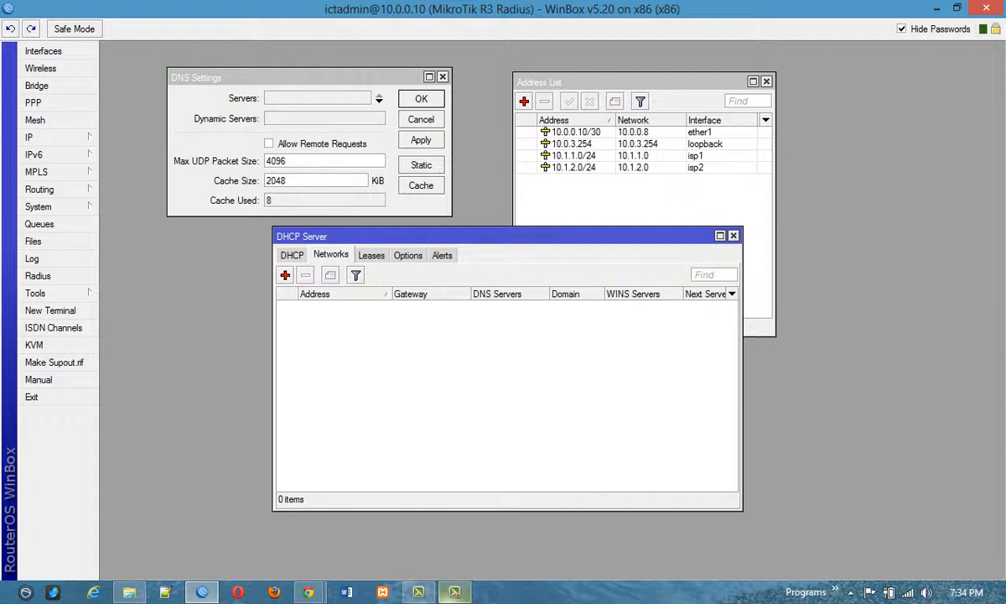
Open the IP route list and inspect the details of the 10.0.0.0/30 route.
click(34, 136)
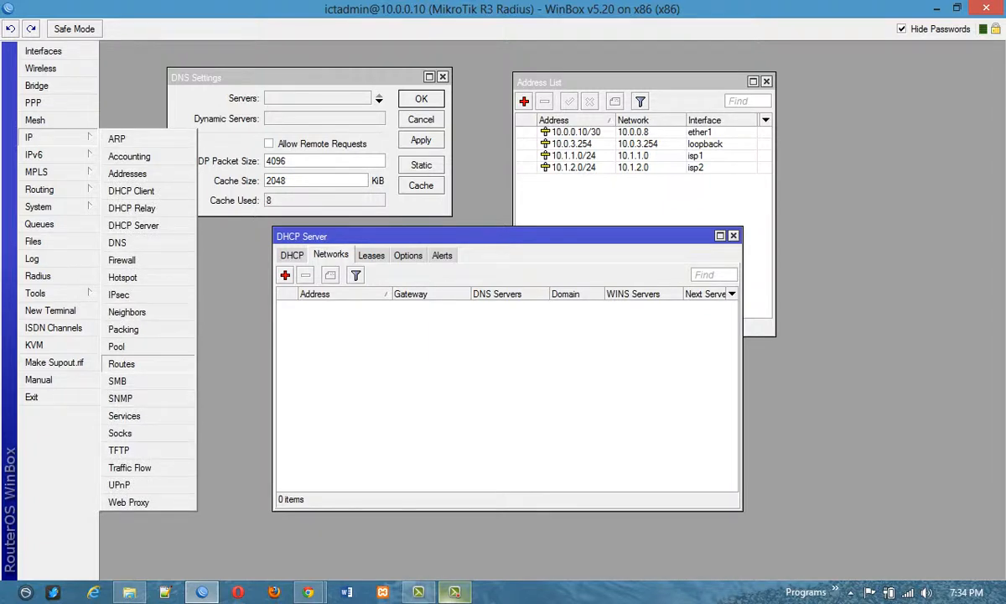
click(122, 363)
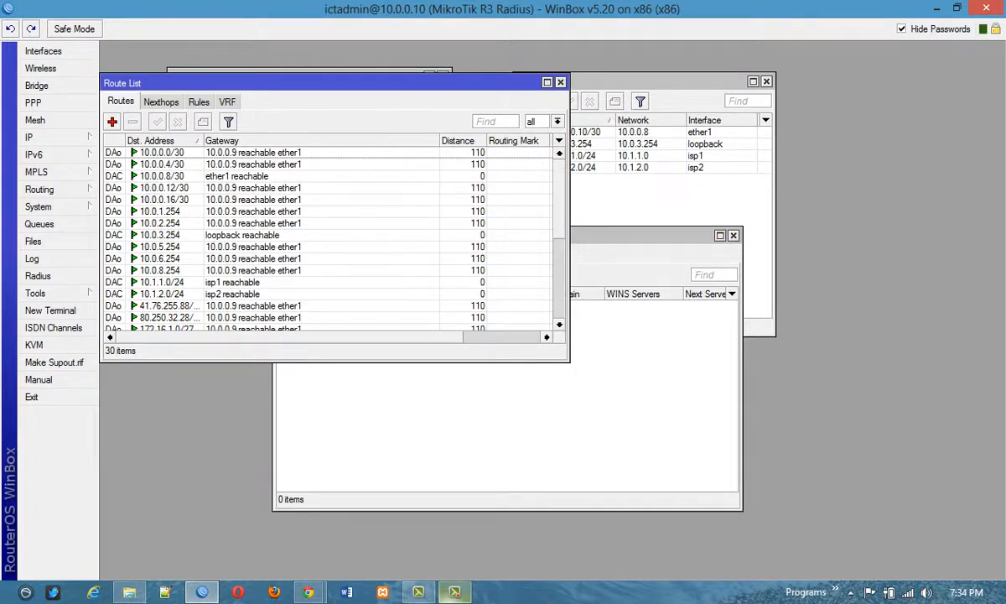
click(253, 153)
double_click(253, 153)
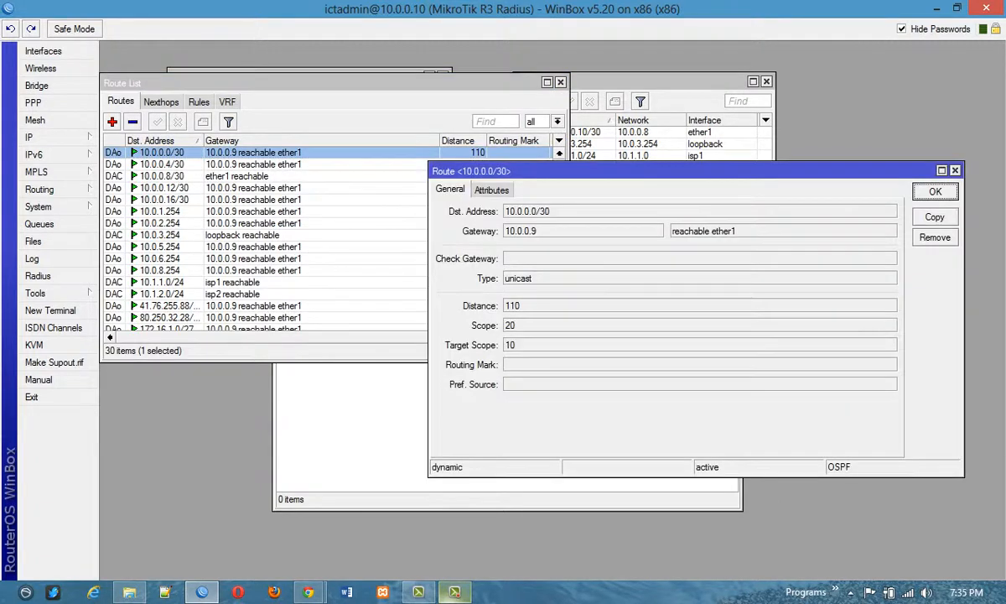
click(955, 170)
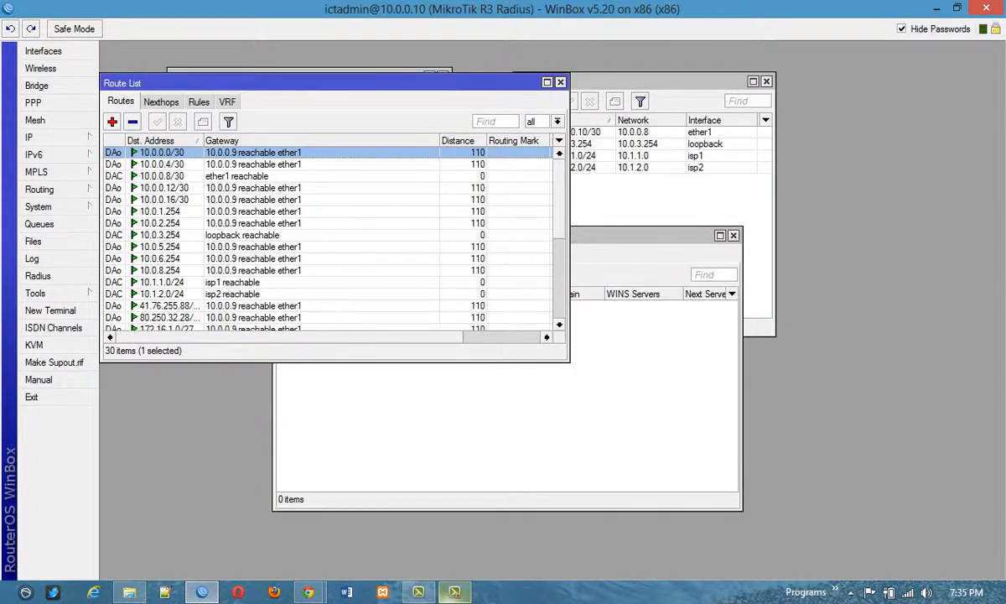
View the new-route form for destination 0.0.0.0/0 with its gateway field enabled, and discard the form.
click(111, 121)
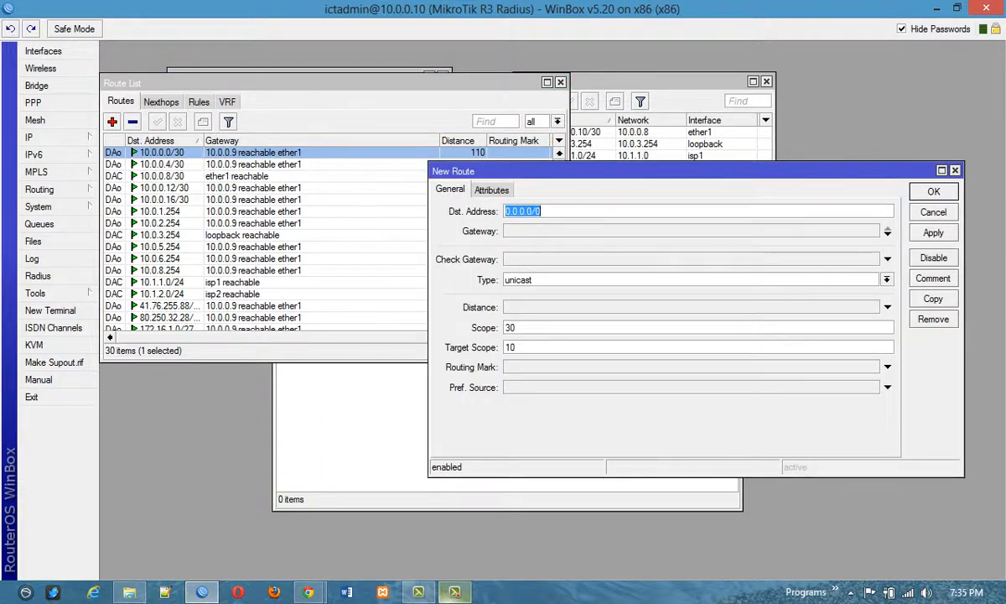
click(567, 232)
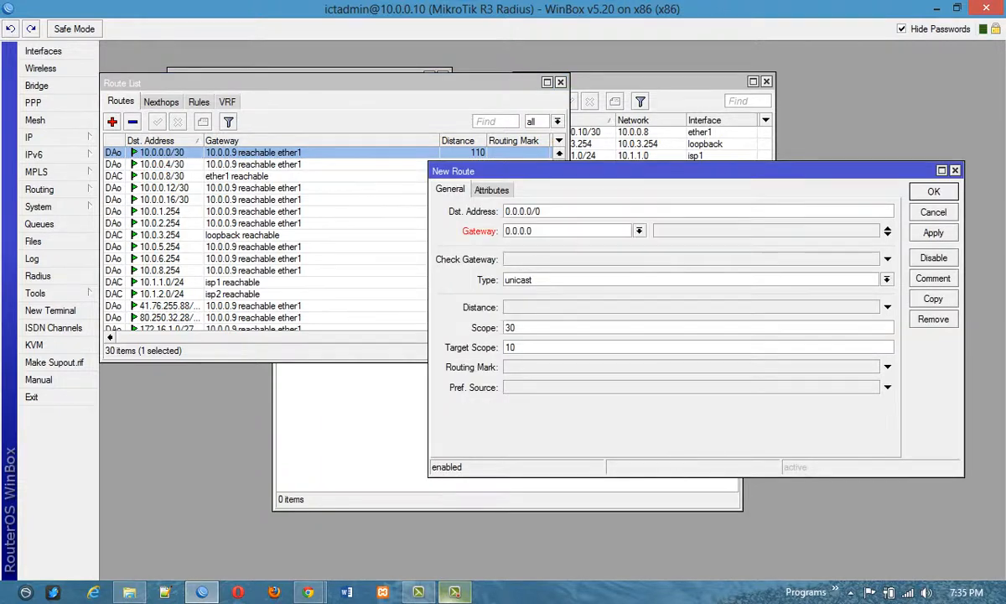
drag(527, 232, 498, 228)
key(Escape)
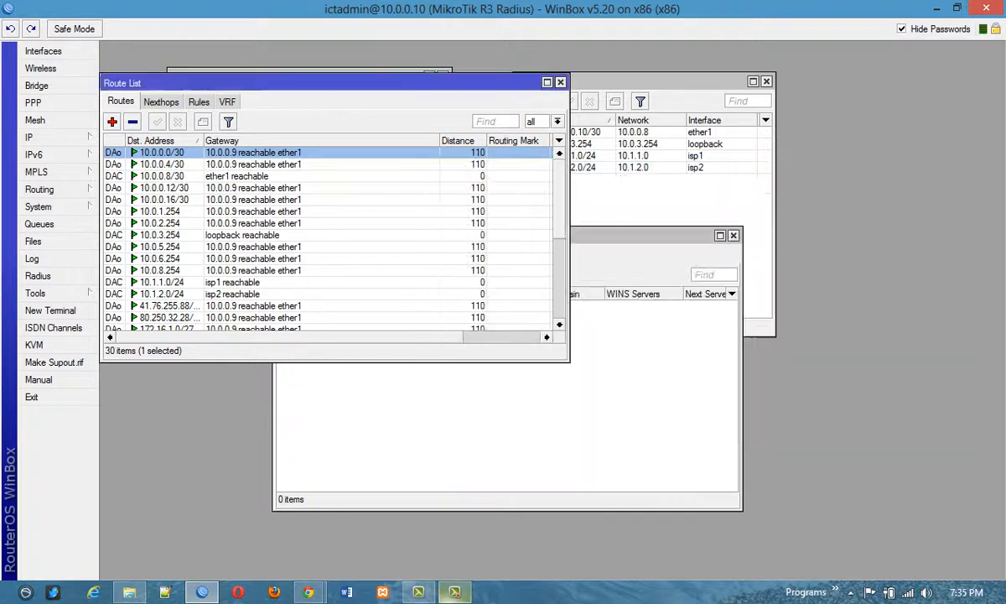
Start a new firewall NAT rule in the srcnat chain with source address 0.0.0.0 and in-interface ether1.
click(51, 136)
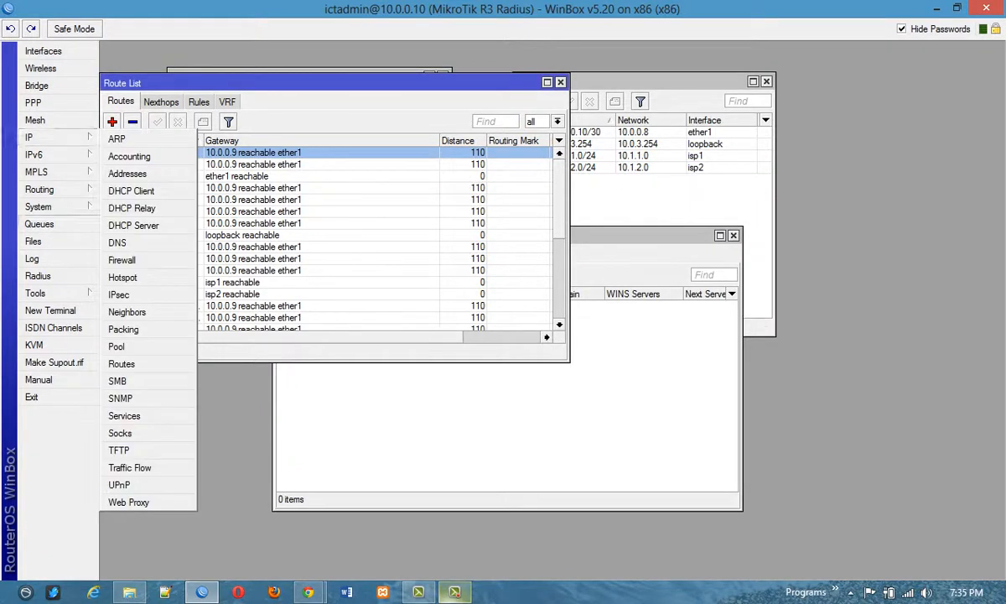
click(121, 260)
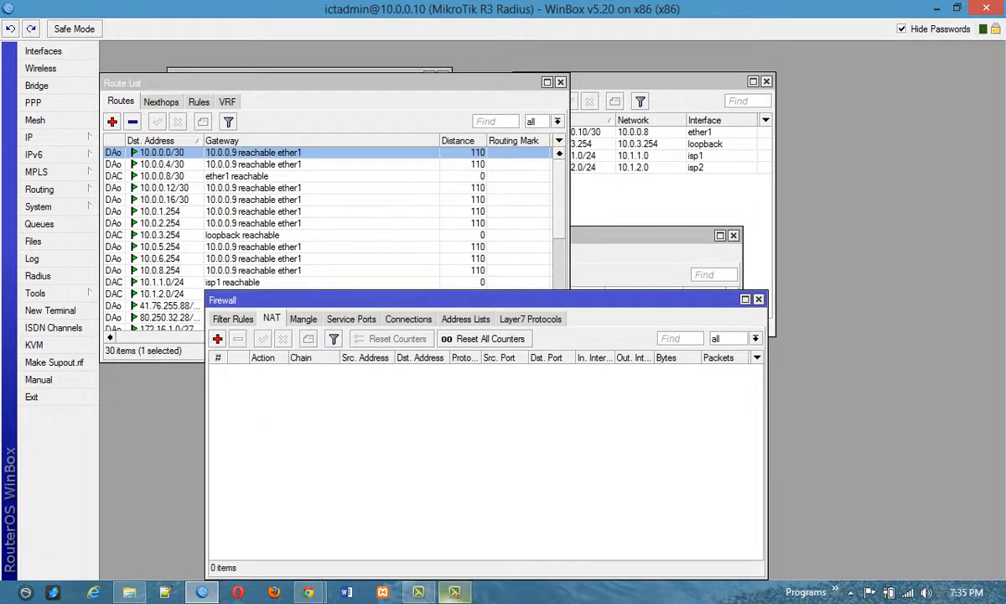
click(217, 339)
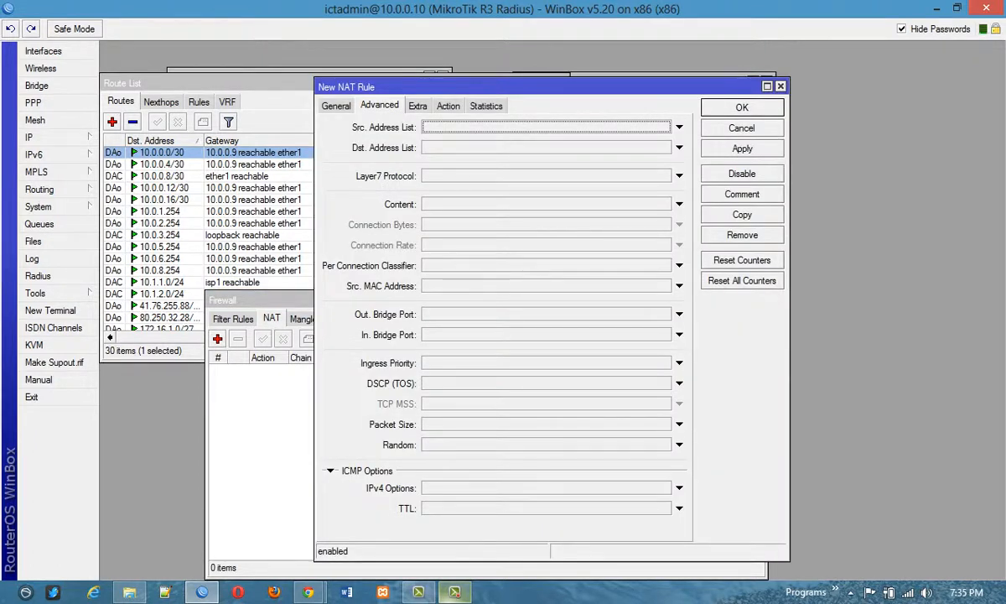
click(336, 106)
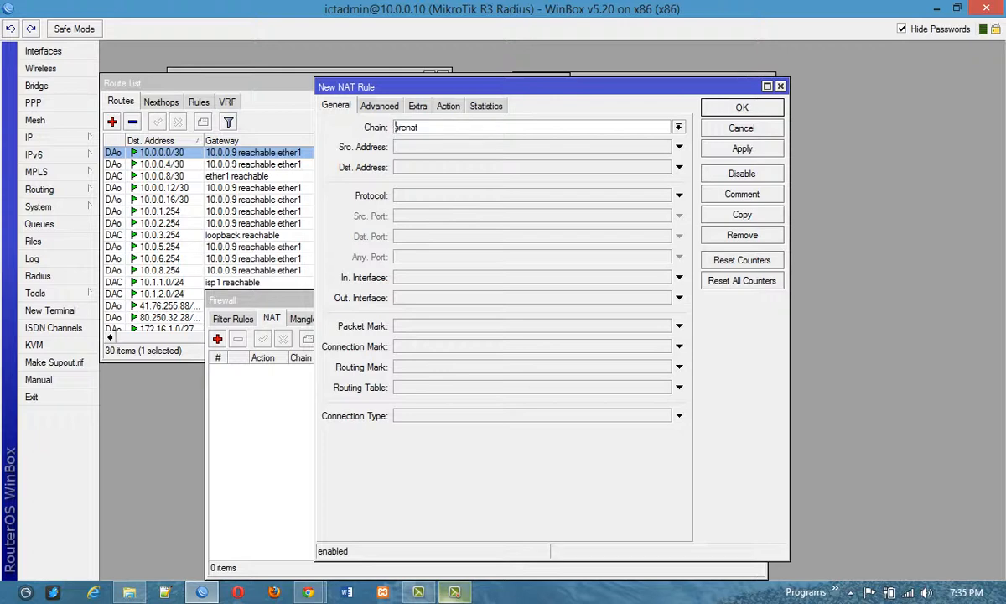
click(421, 146)
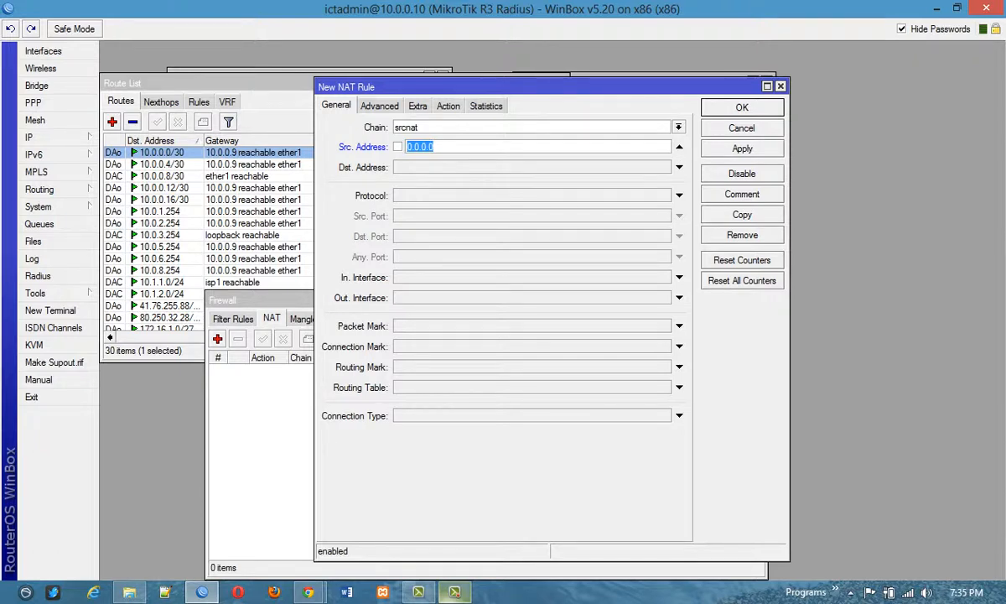
click(531, 278)
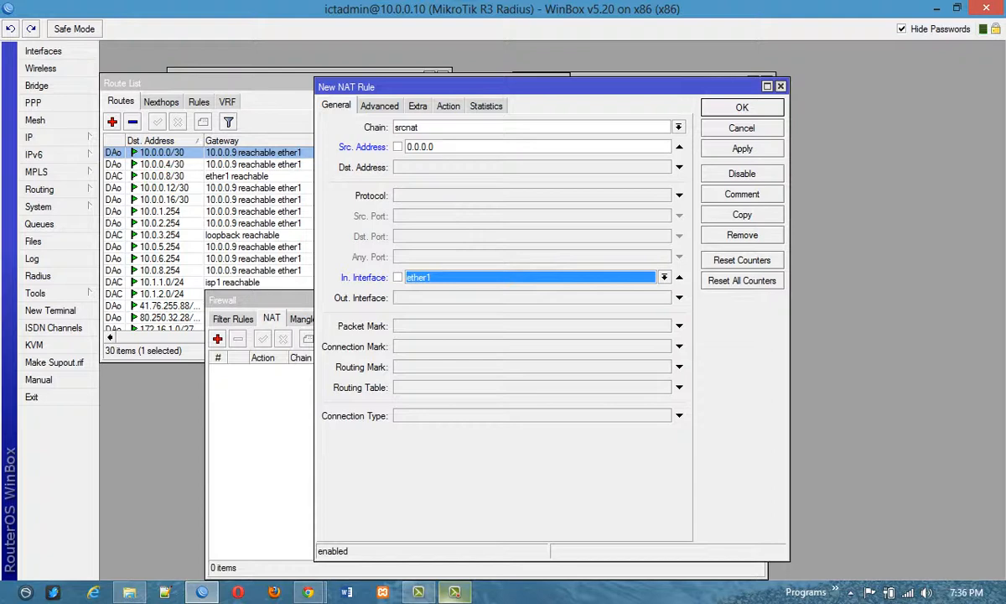
Choose masquerade as the new NAT rule's action, and close the form without keeping the rule.
click(380, 107)
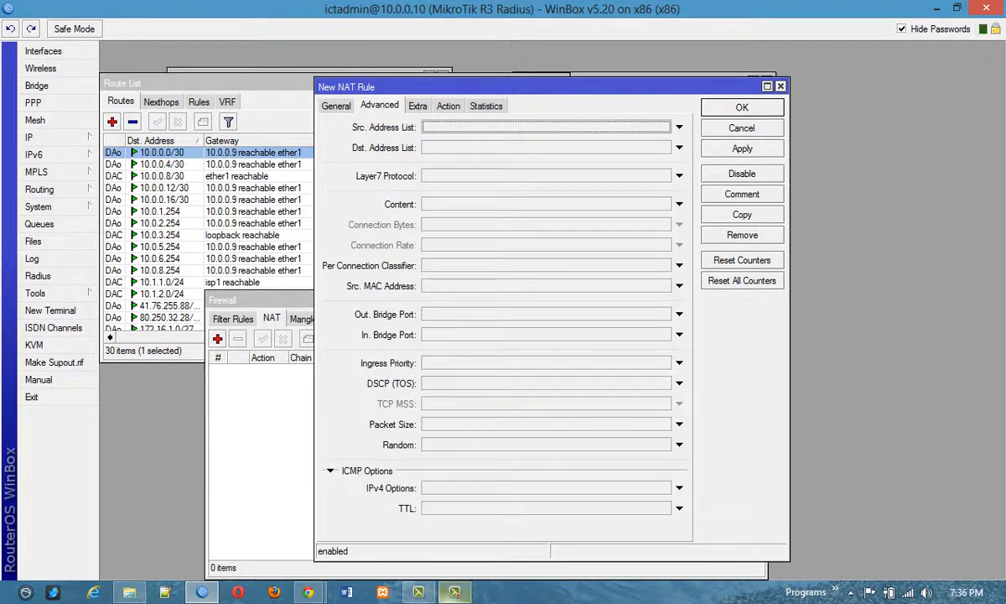
click(418, 107)
click(448, 106)
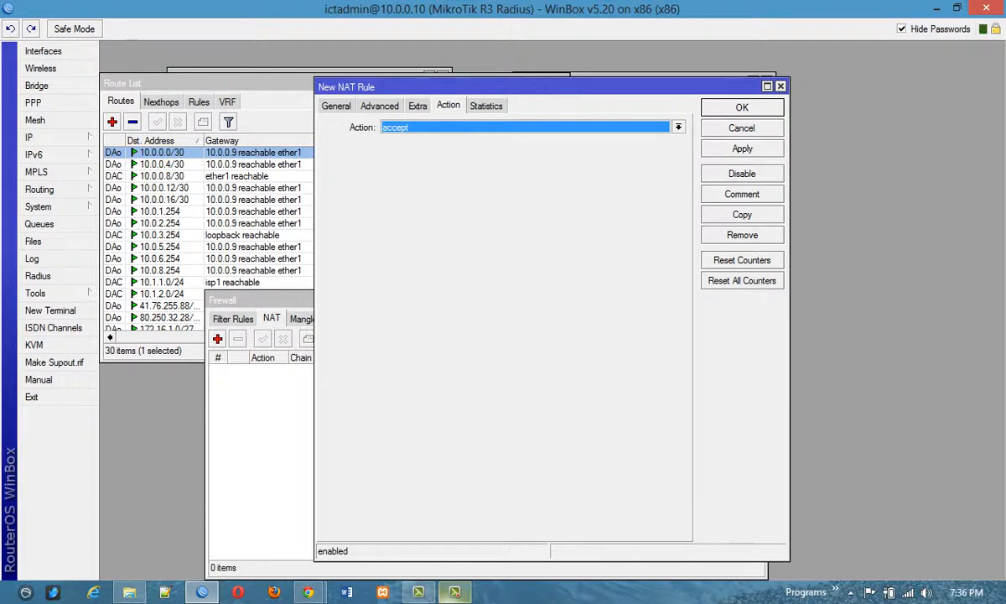
click(678, 126)
key(Up)
key(Up)
key(Up)
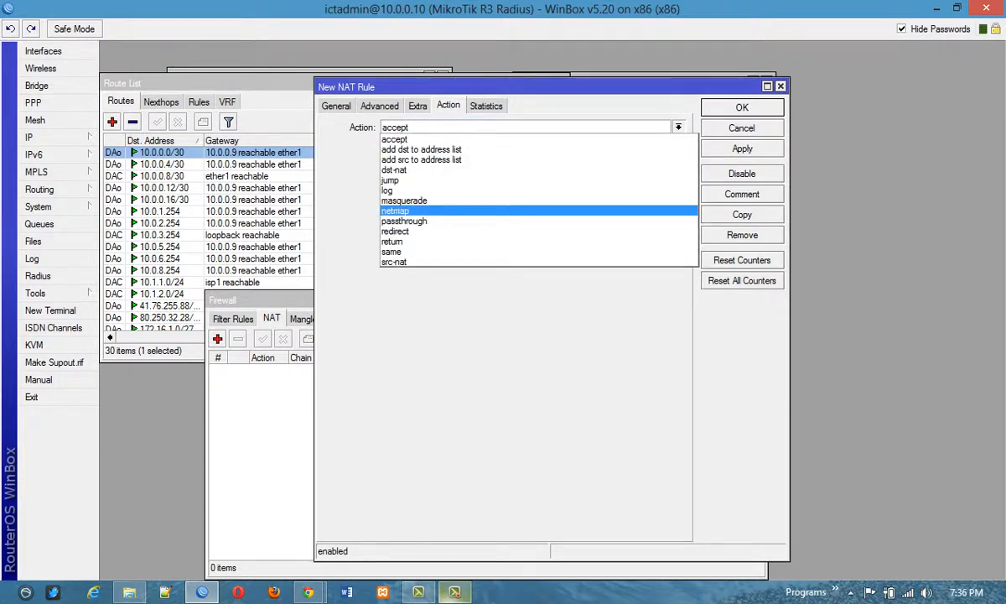
key(Return)
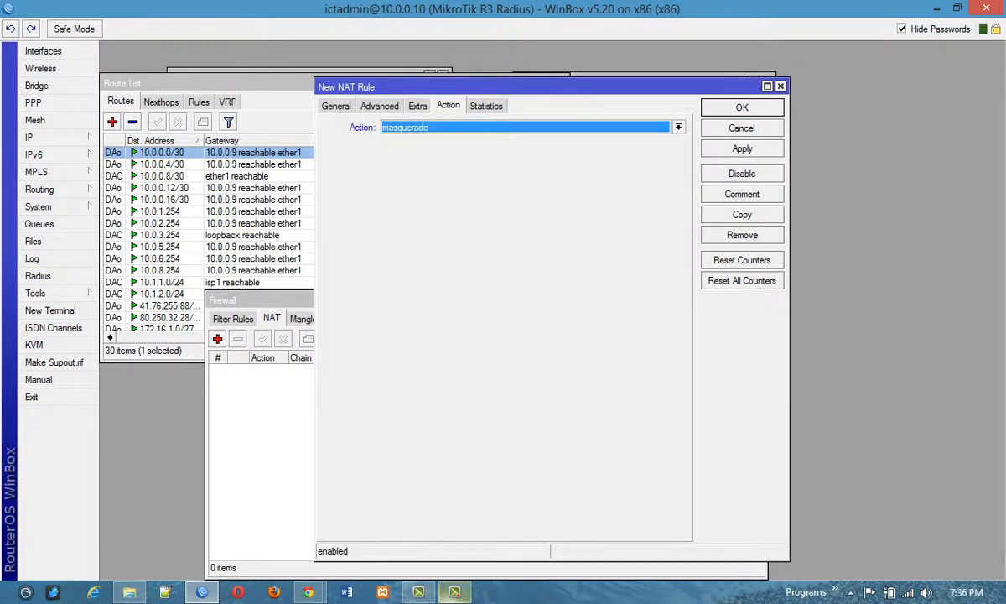
key(Return)
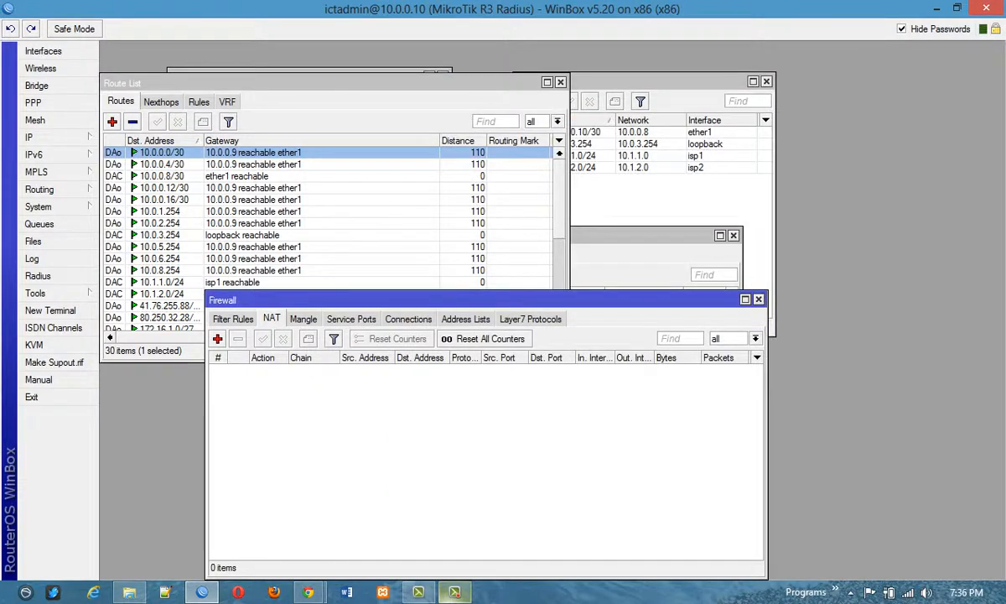
Close the open firewall, route, DHCP server, DNS and address list windows to clear the workspace.
key(Escape)
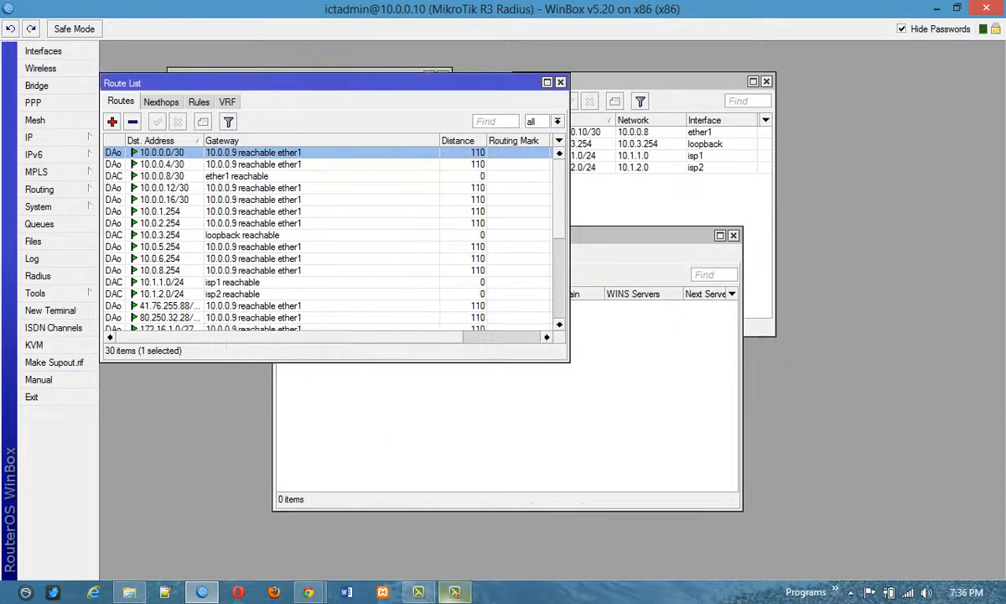
key(Escape)
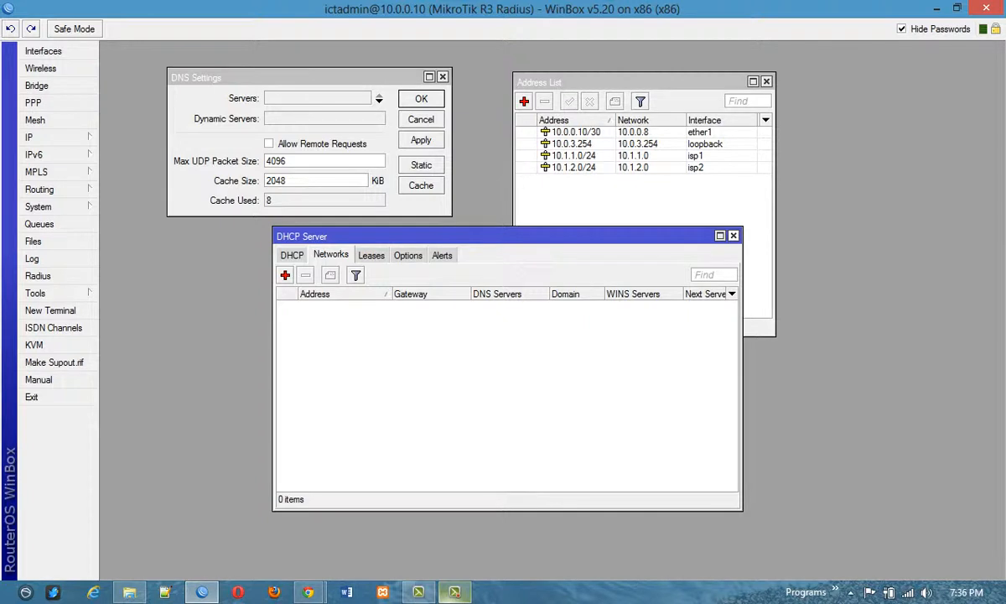
key(Escape)
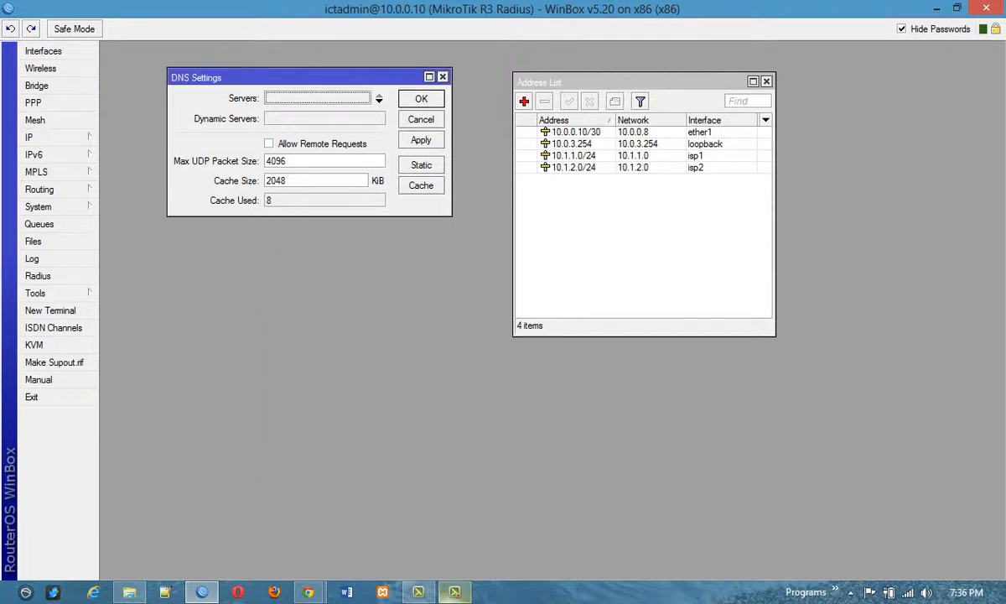
key(Escape)
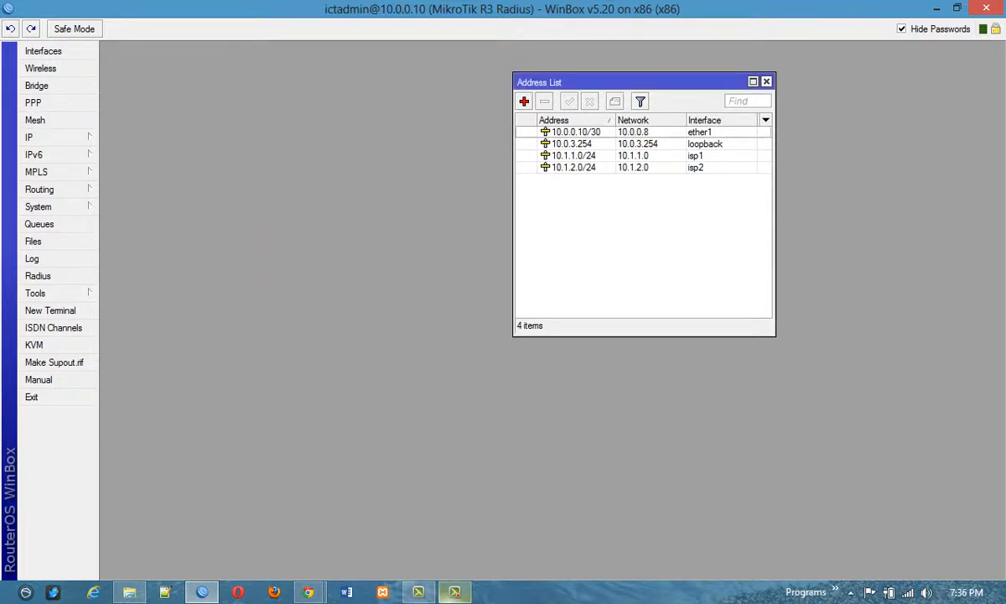
key(Escape)
View the router's system identity and its list of stored files, and close the file list.
click(34, 137)
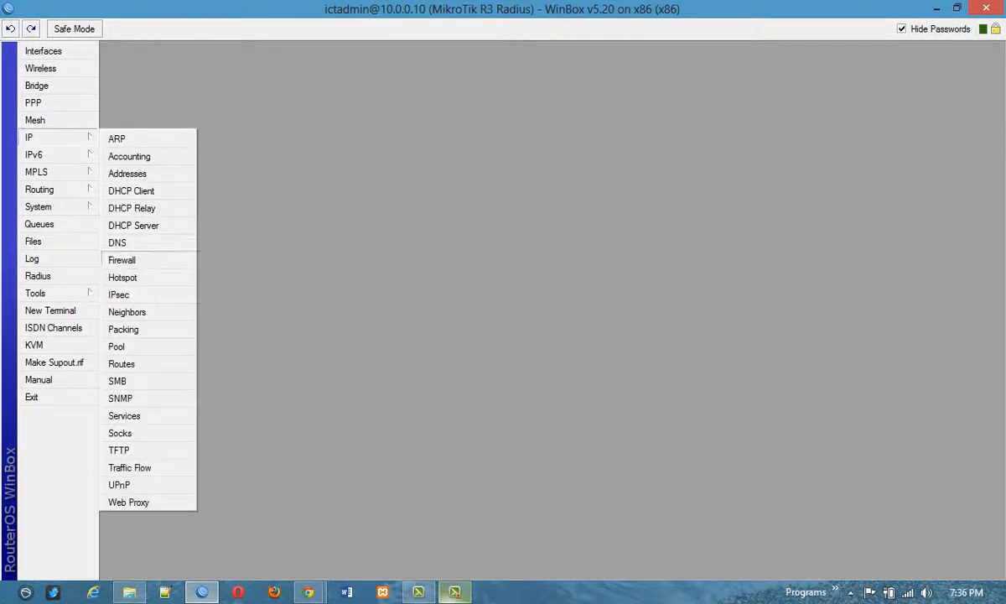
mouse_move(57, 207)
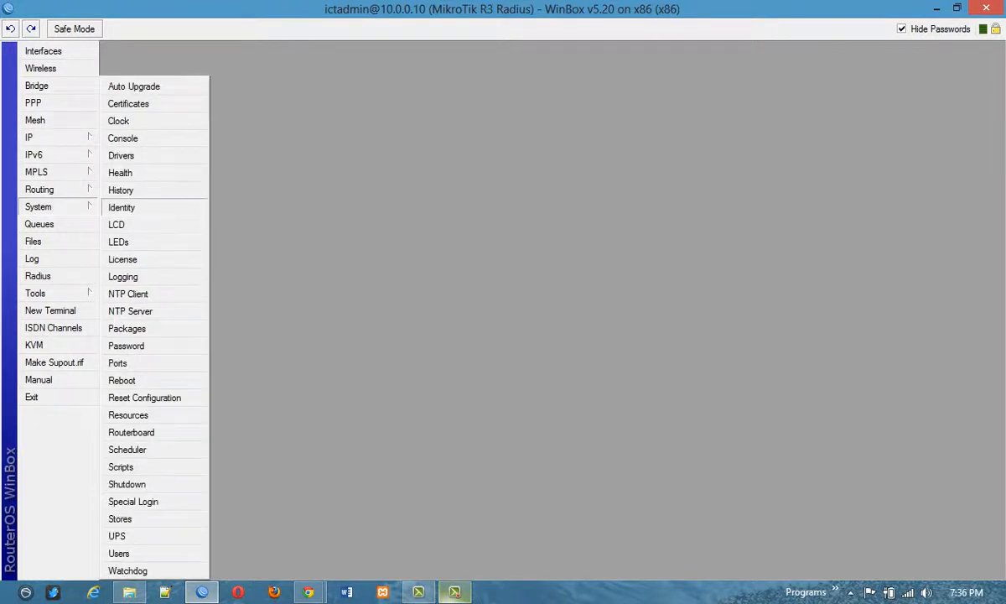
click(121, 207)
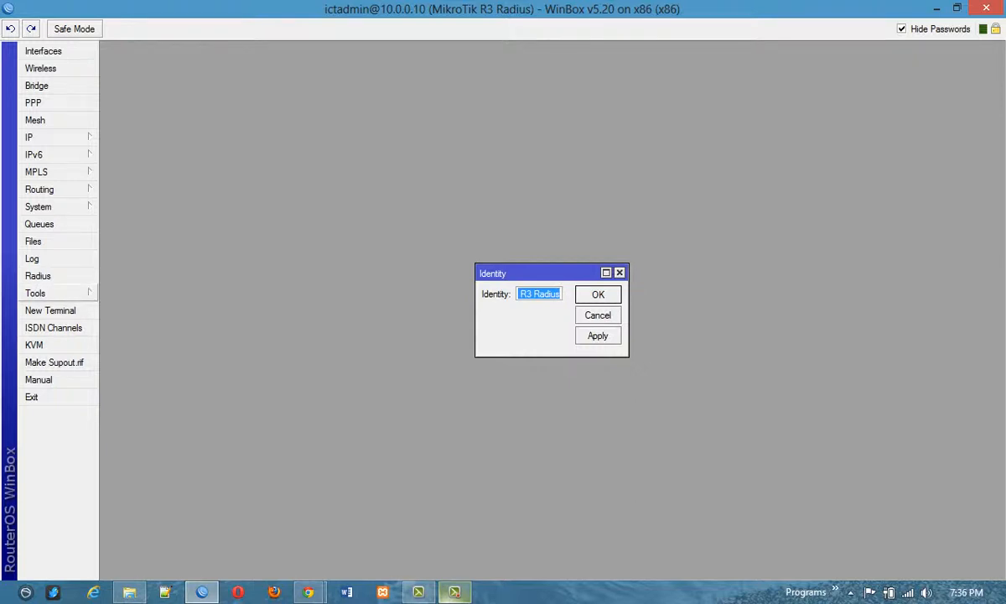
click(34, 240)
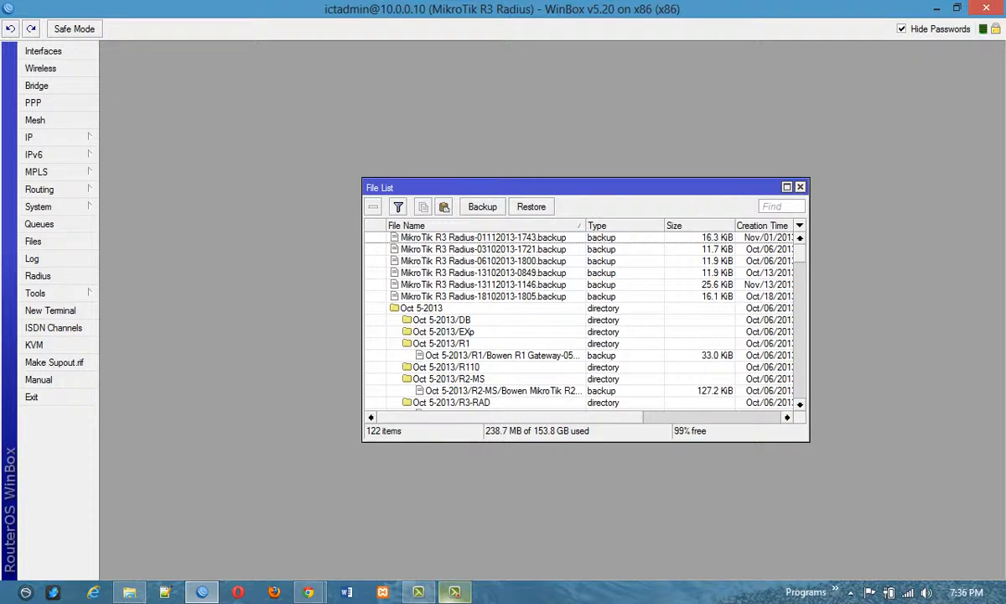
click(800, 187)
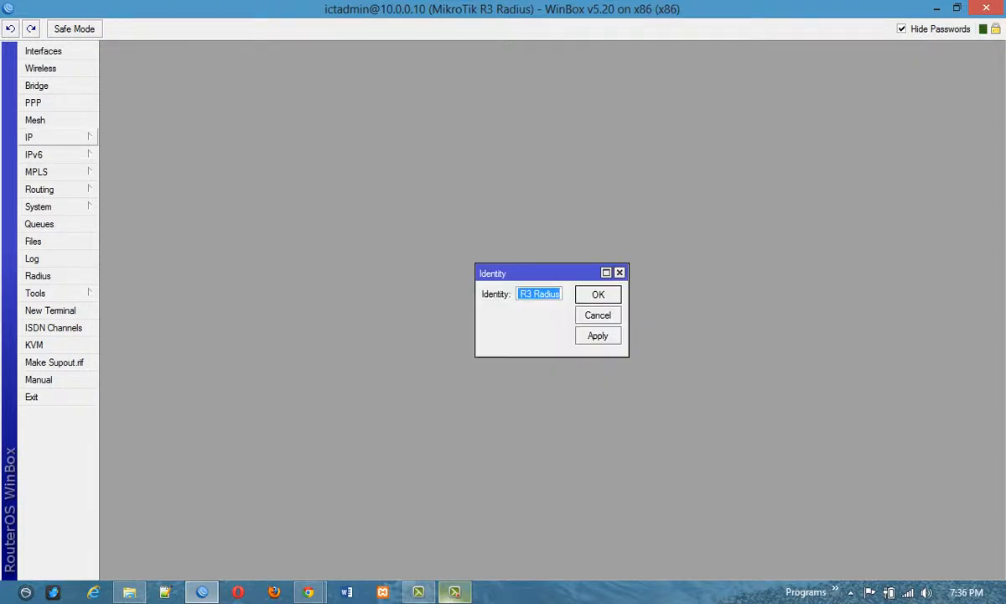
View the NTP server settings and the router's log, closing both along with the identity dialog.
click(42, 136)
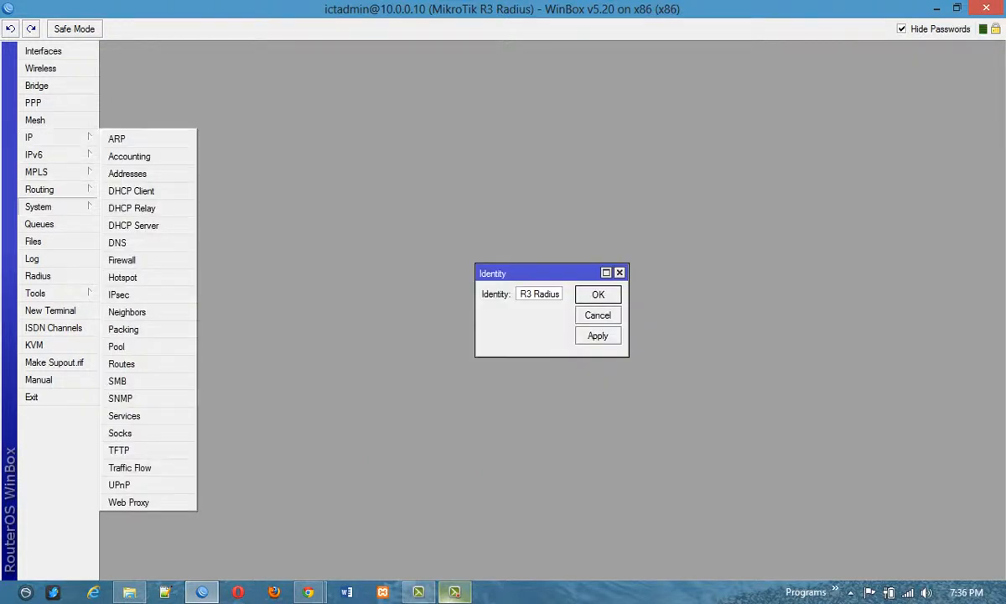
click(38, 206)
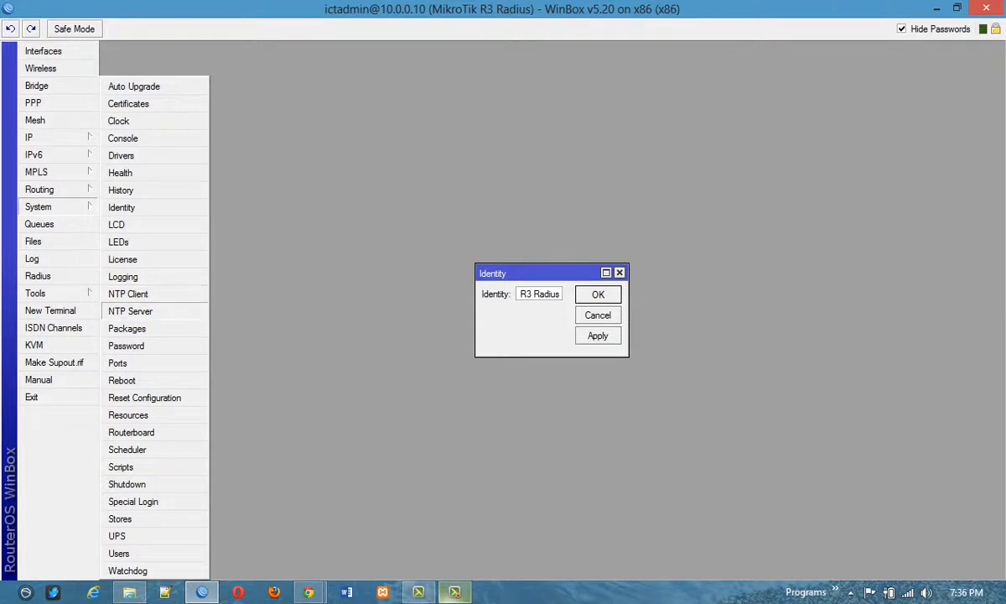
click(130, 311)
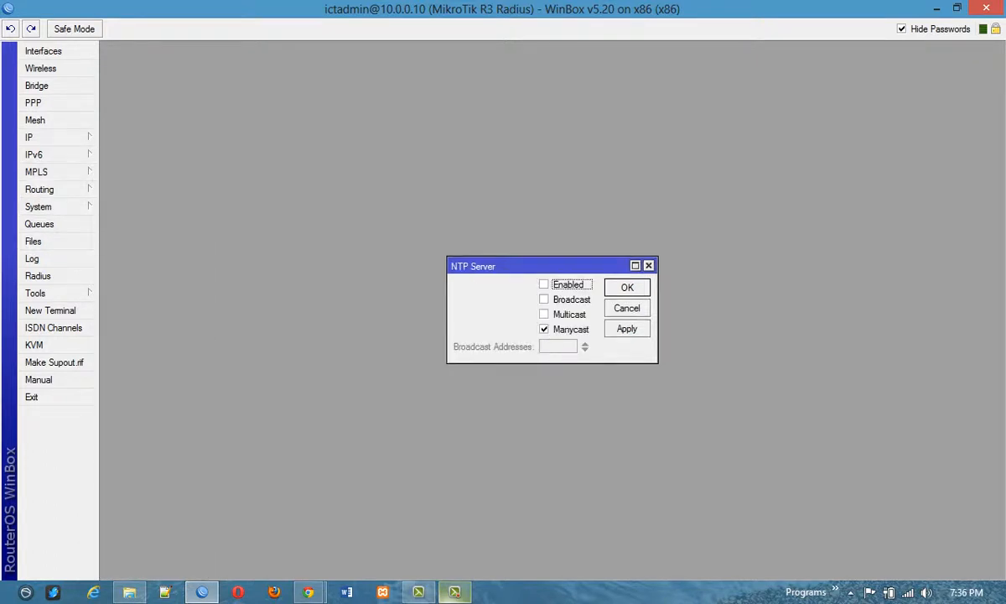
click(648, 266)
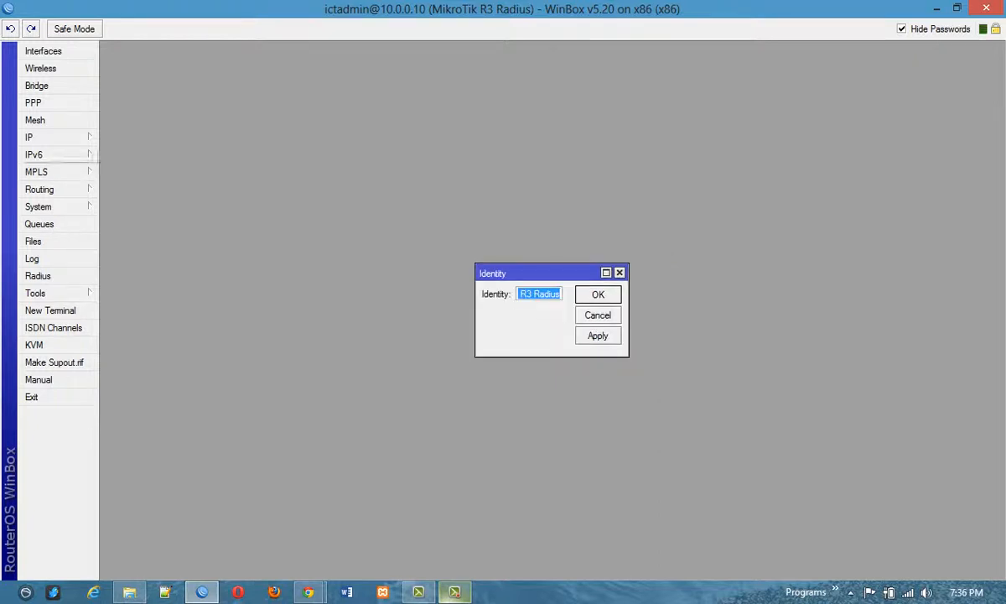
click(619, 272)
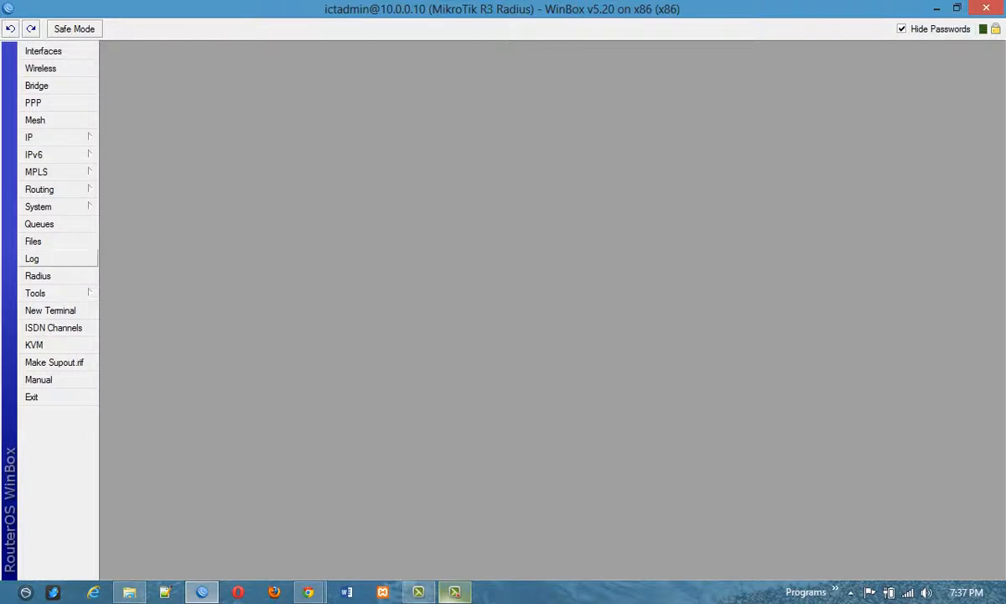
click(51, 258)
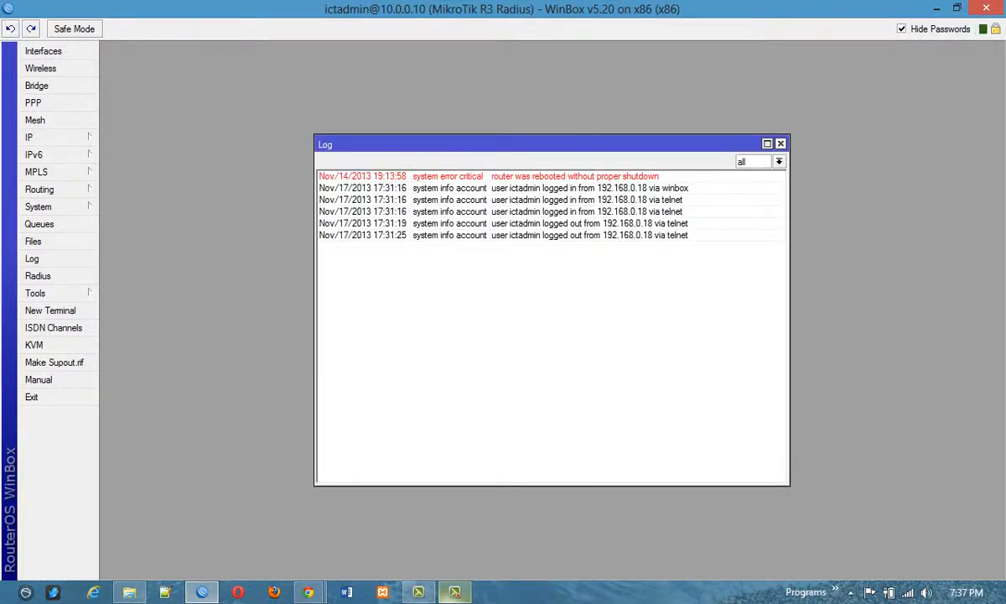
click(780, 143)
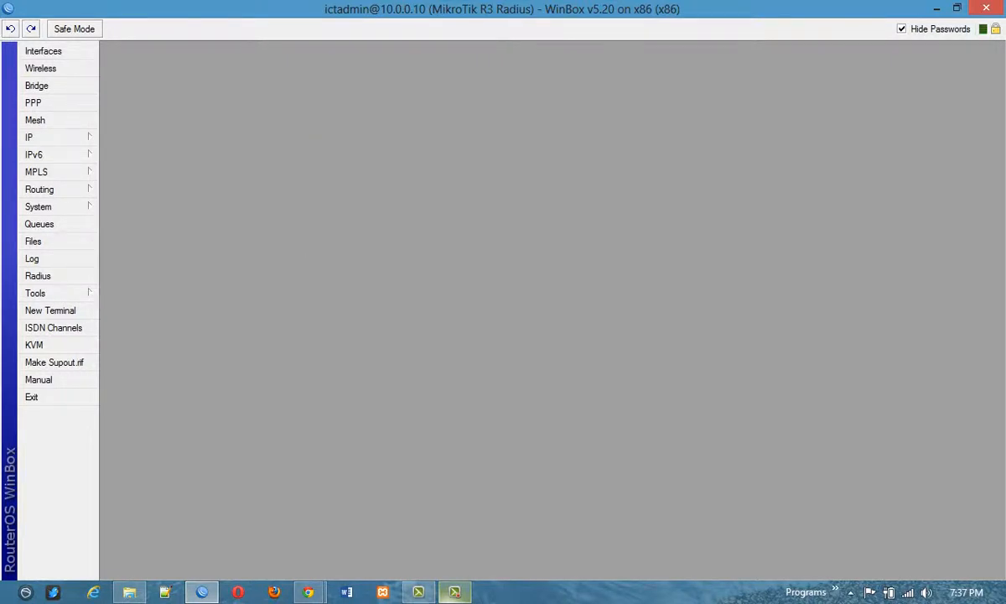
Open the IP hotspot configuration and view its server, server profile and user lists.
click(50, 137)
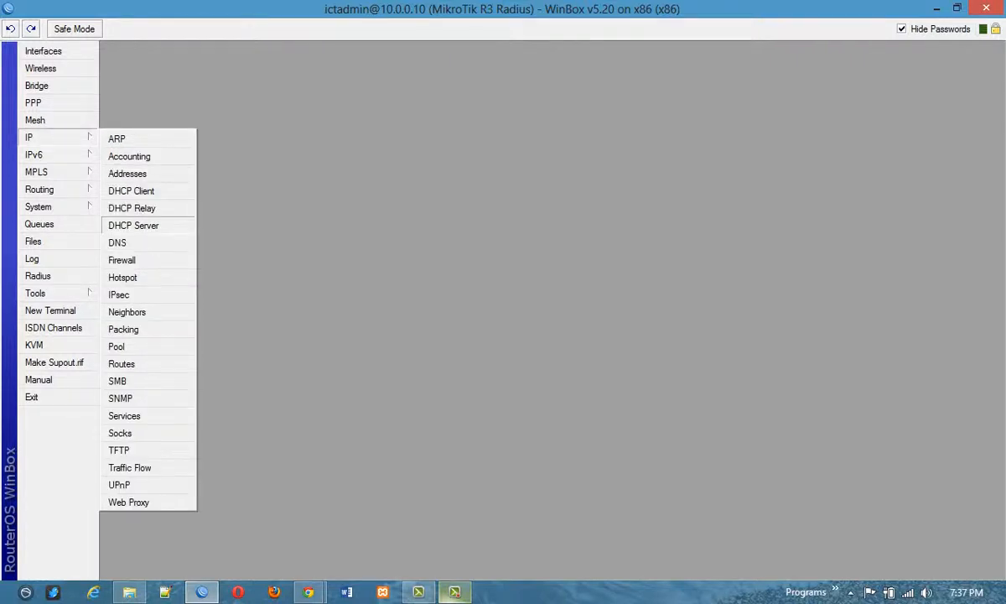
click(123, 276)
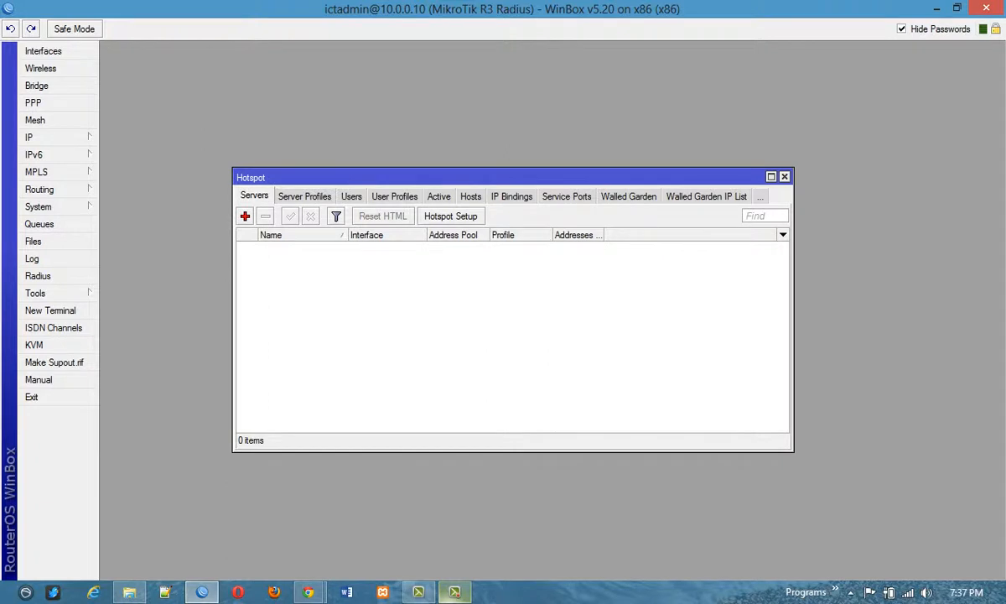
click(304, 196)
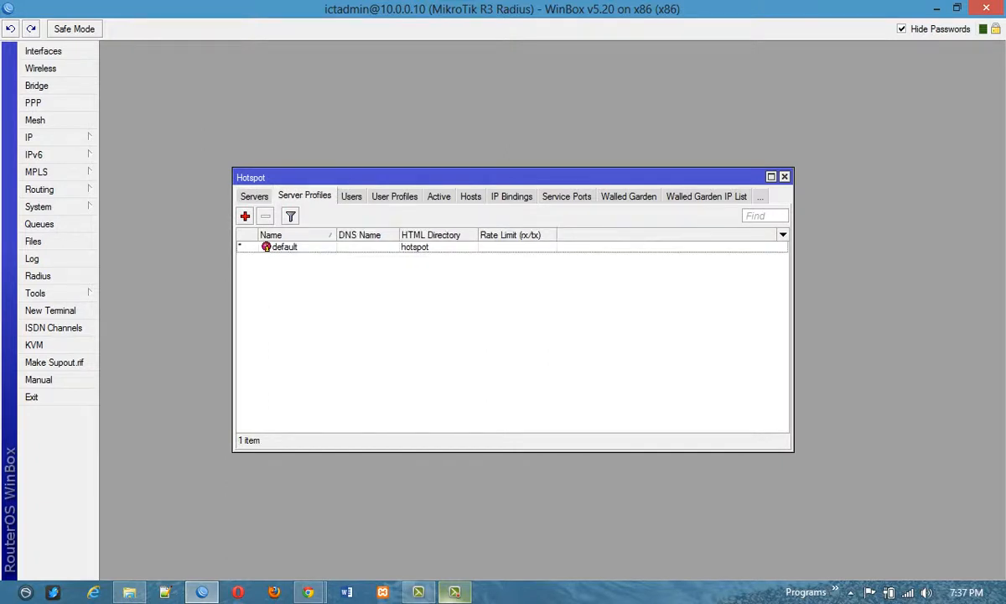
click(351, 196)
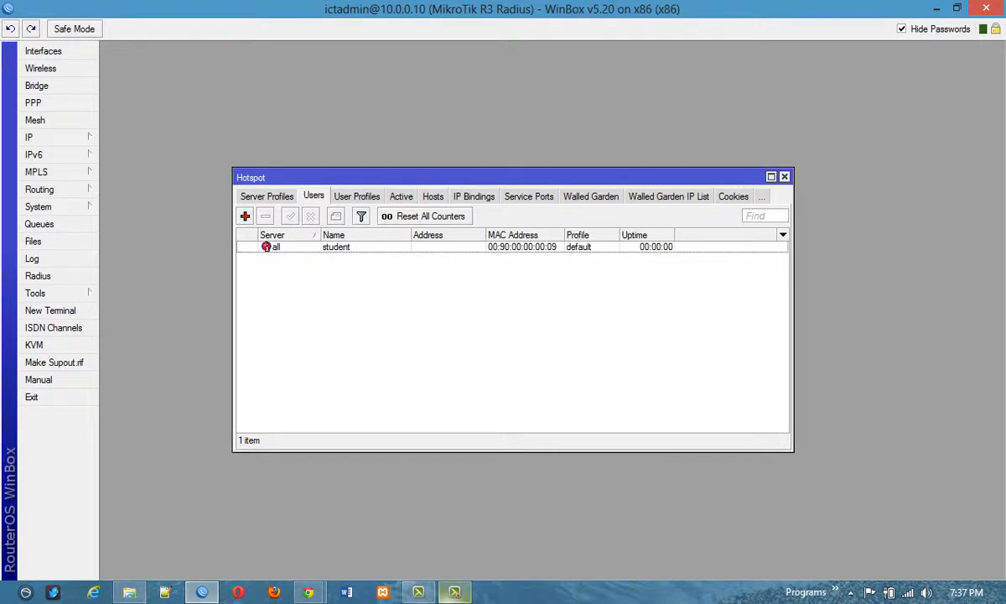
View the login options of a new hotspot server profile, and discard the form.
click(265, 196)
click(245, 216)
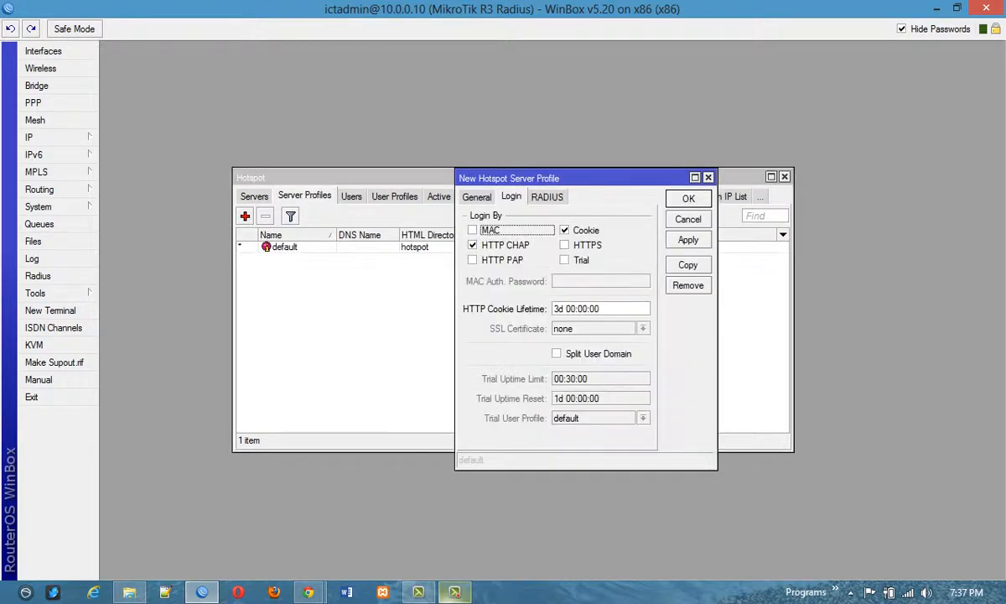
key(Escape)
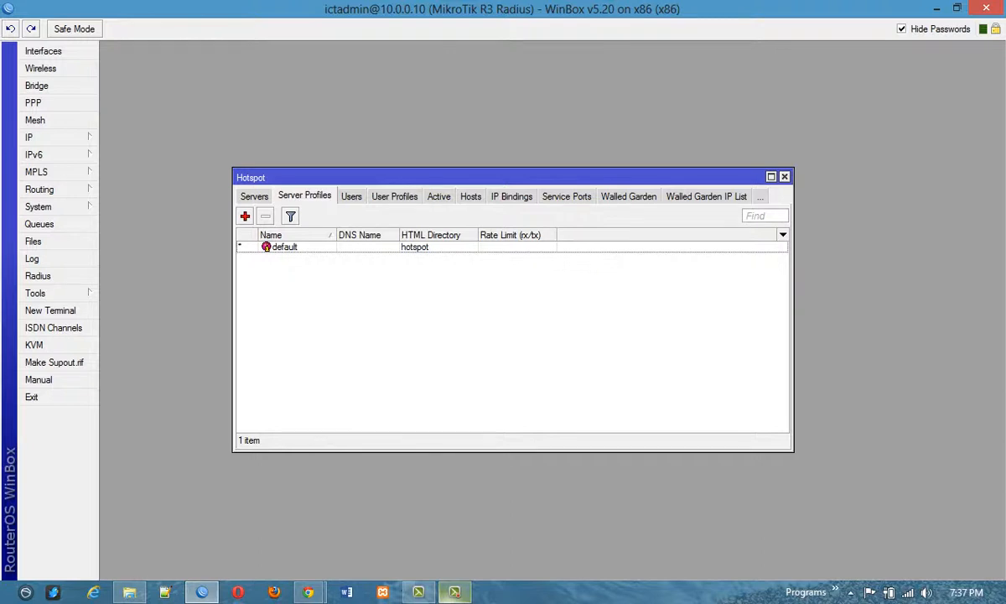
Start the hotspot setup wizard, view the available interfaces and choose ether1 as the hotspot interface.
click(254, 196)
click(451, 215)
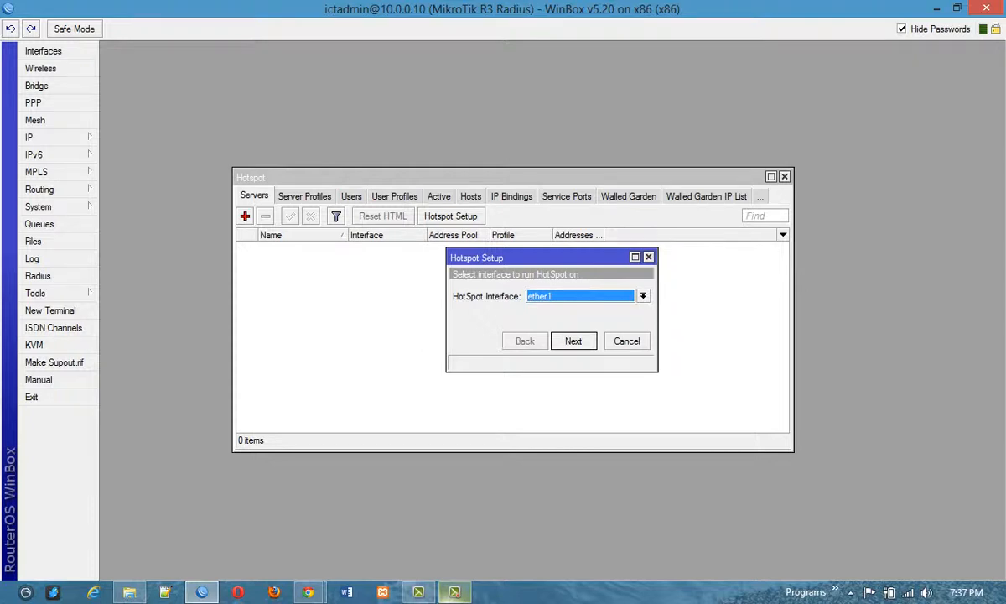
click(643, 296)
click(643, 296)
click(643, 296)
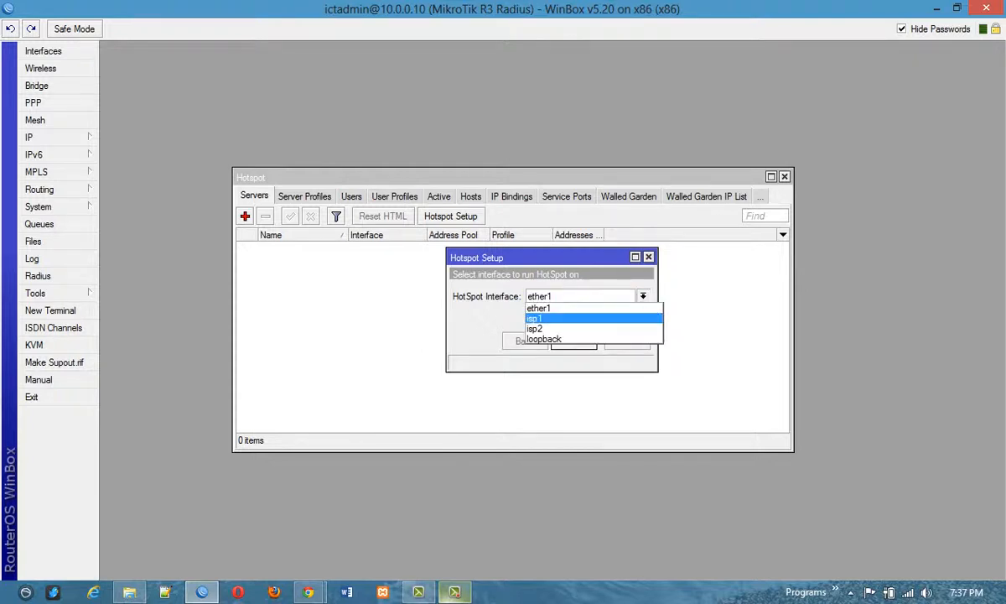
click(587, 318)
click(643, 296)
click(587, 308)
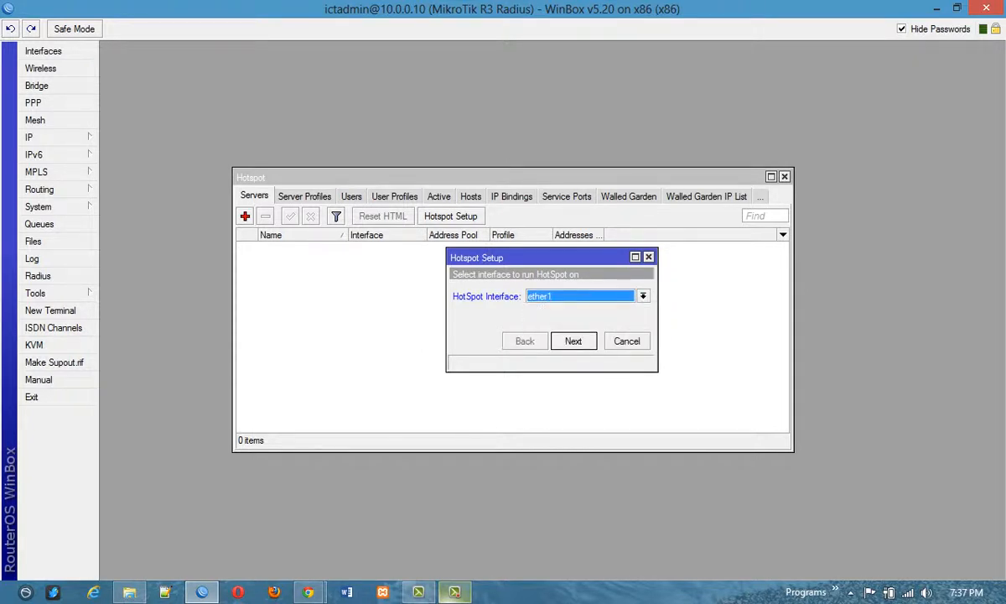
Step through the wizard's network address and address pool pages to the SSL certificate selection, and cancel the setup.
key(Return)
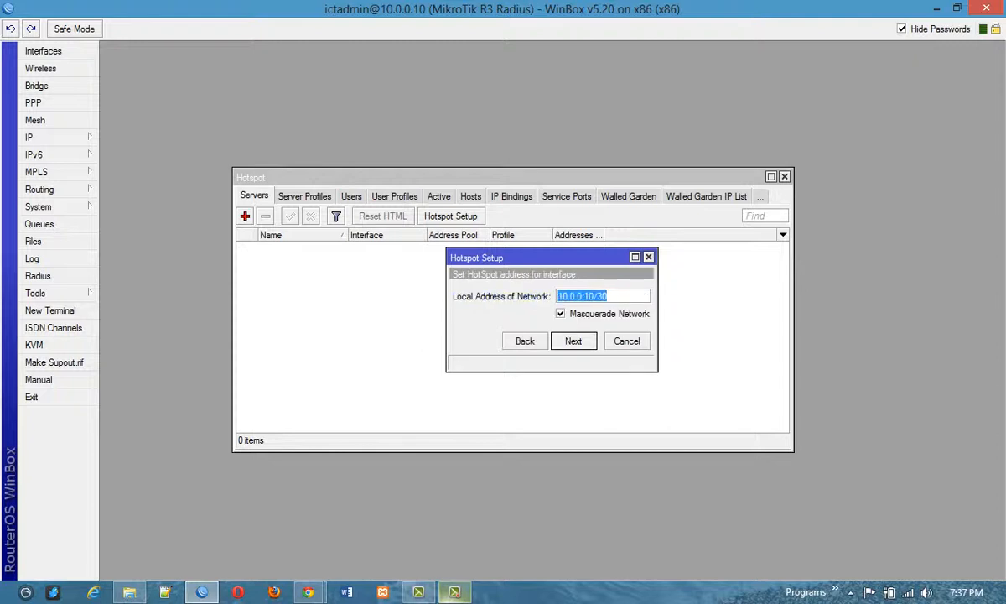
key(Return)
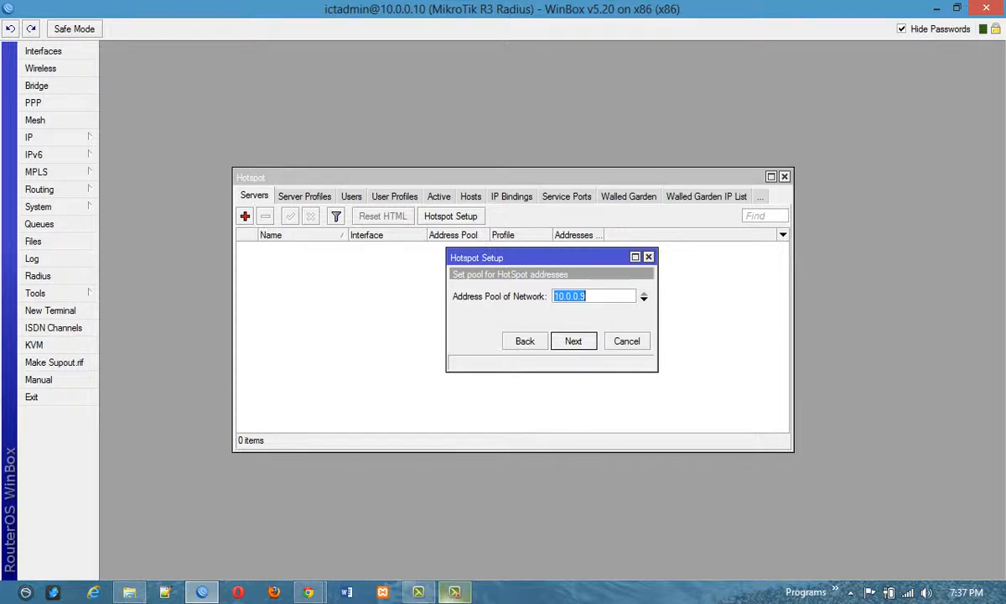
key(Return)
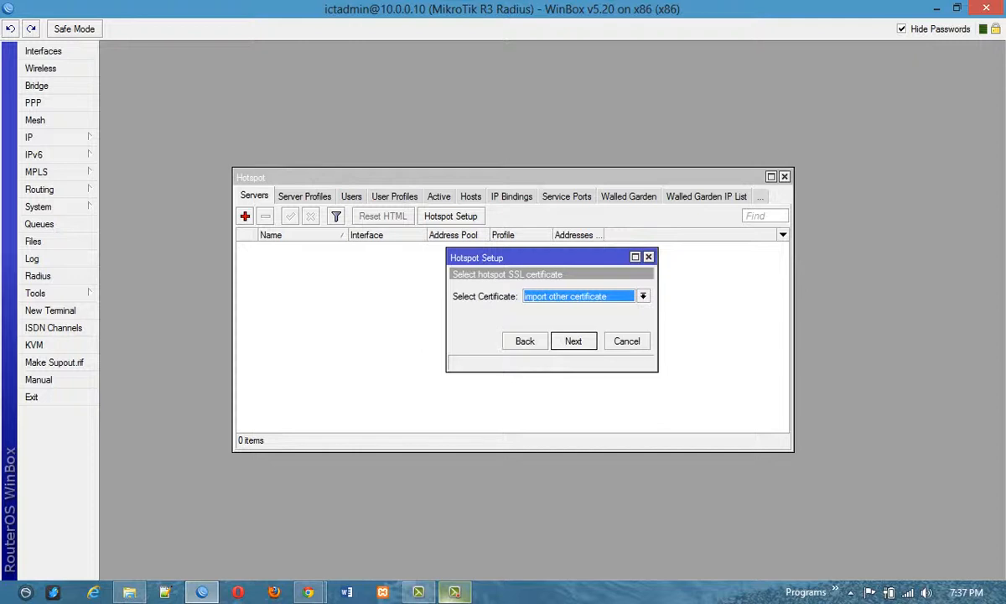
click(627, 341)
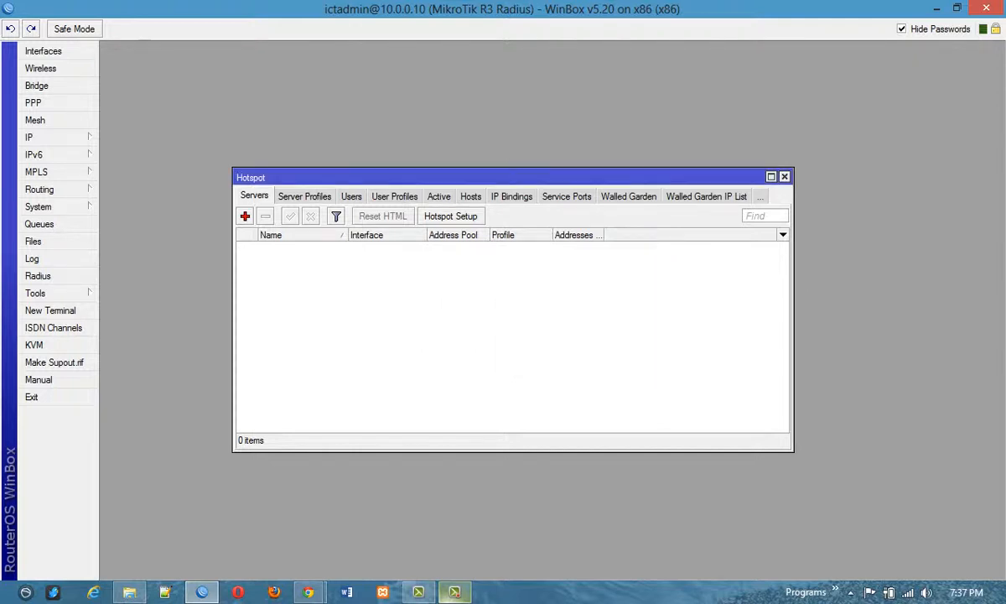
View the hotspot users list and the general settings for a new hotspot user, and discard the form.
click(351, 196)
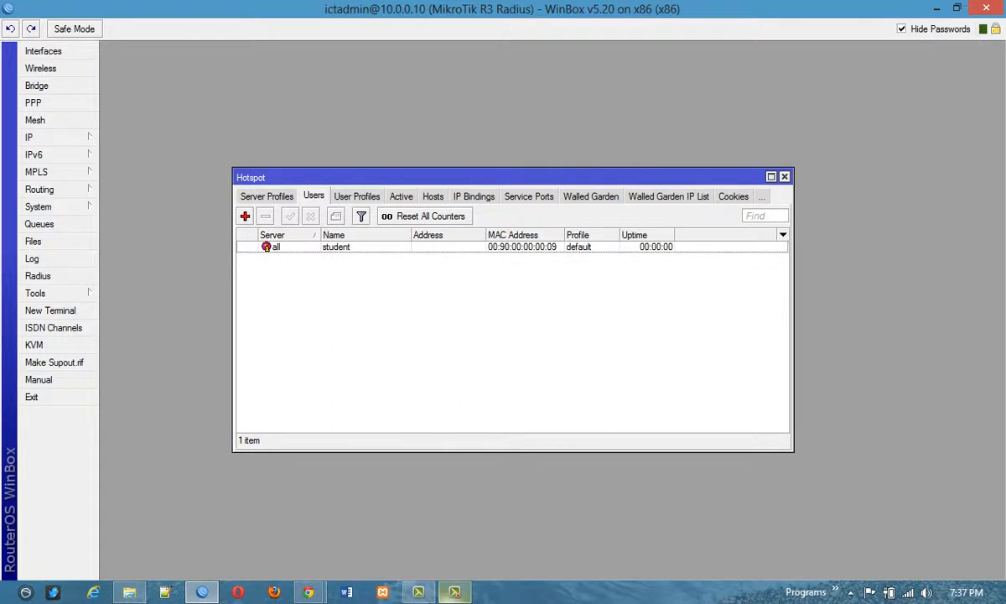
click(244, 217)
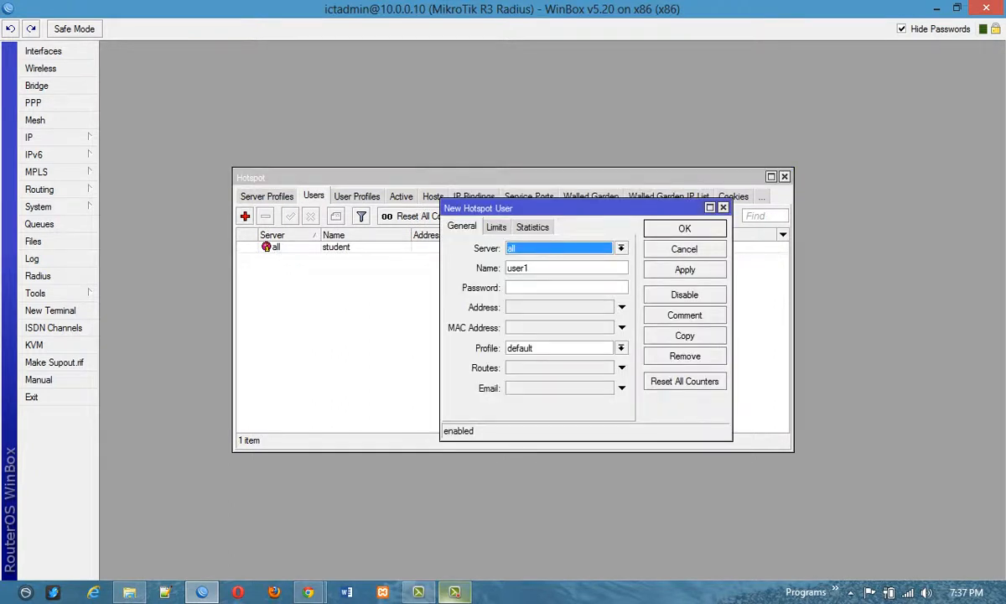
click(684, 249)
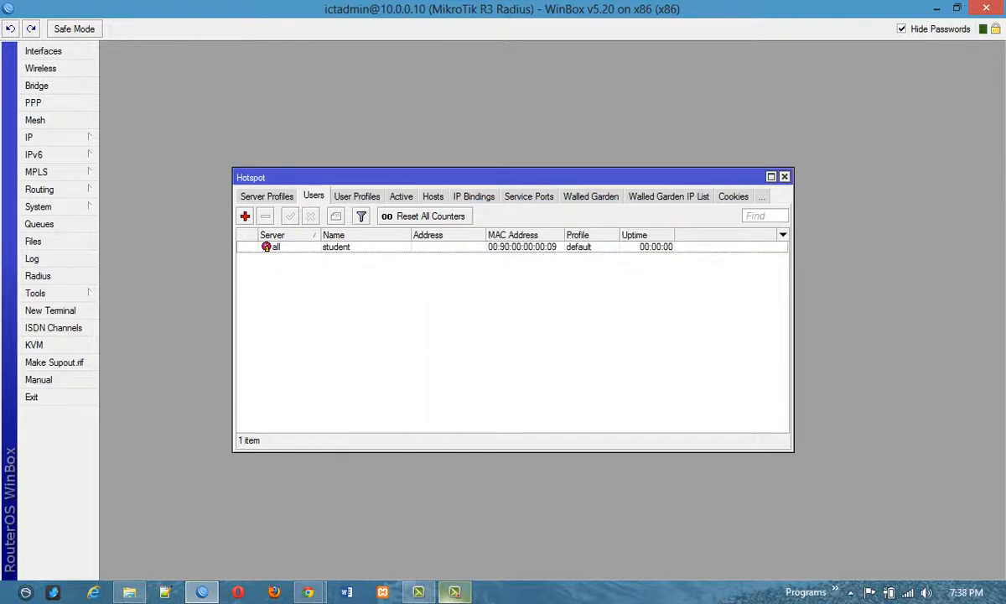
View the RADIUS, login and general settings of the default hotspot server profile, and close it without changes.
click(266, 196)
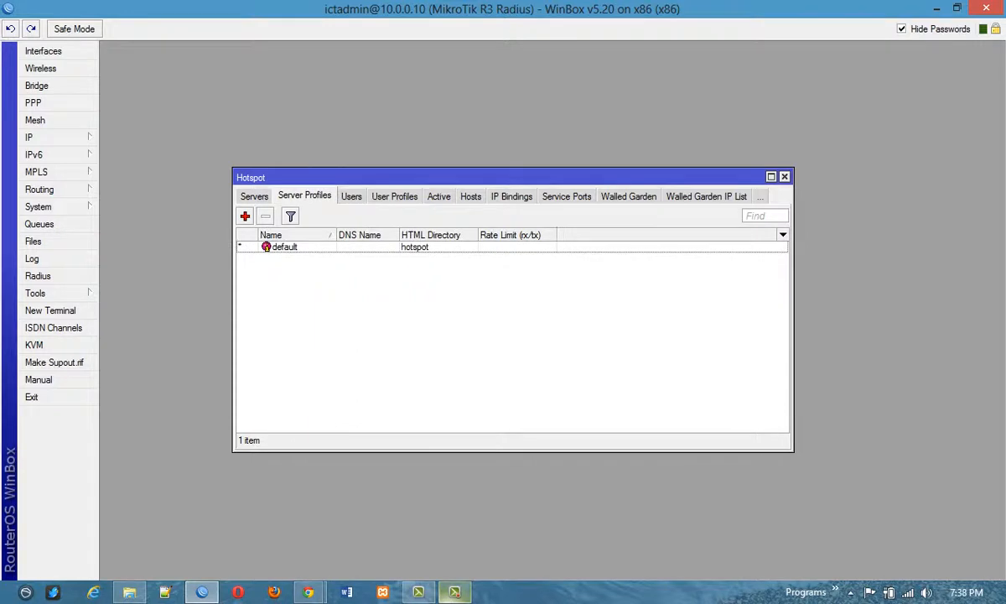
double_click(285, 247)
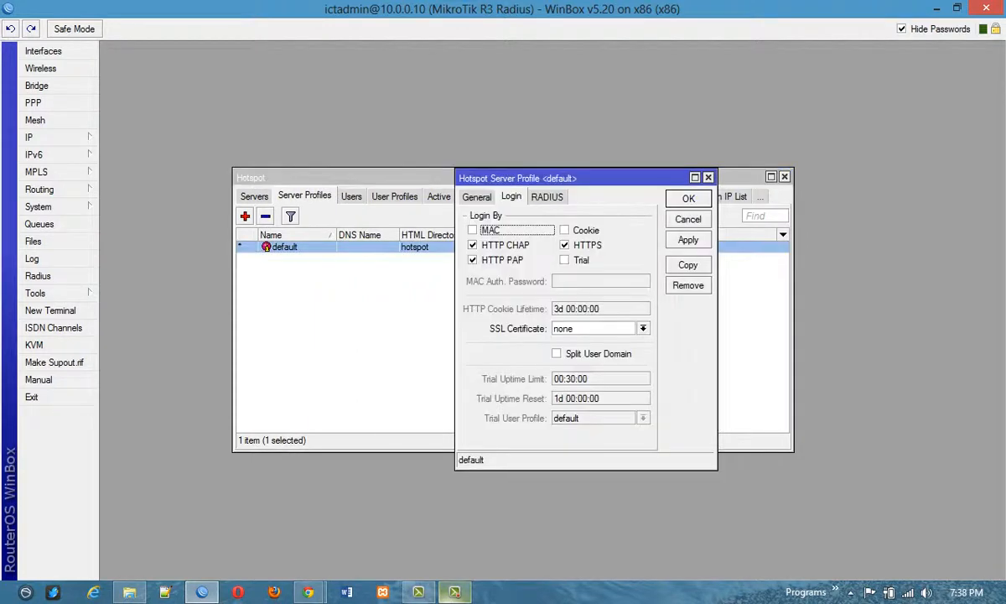
click(547, 197)
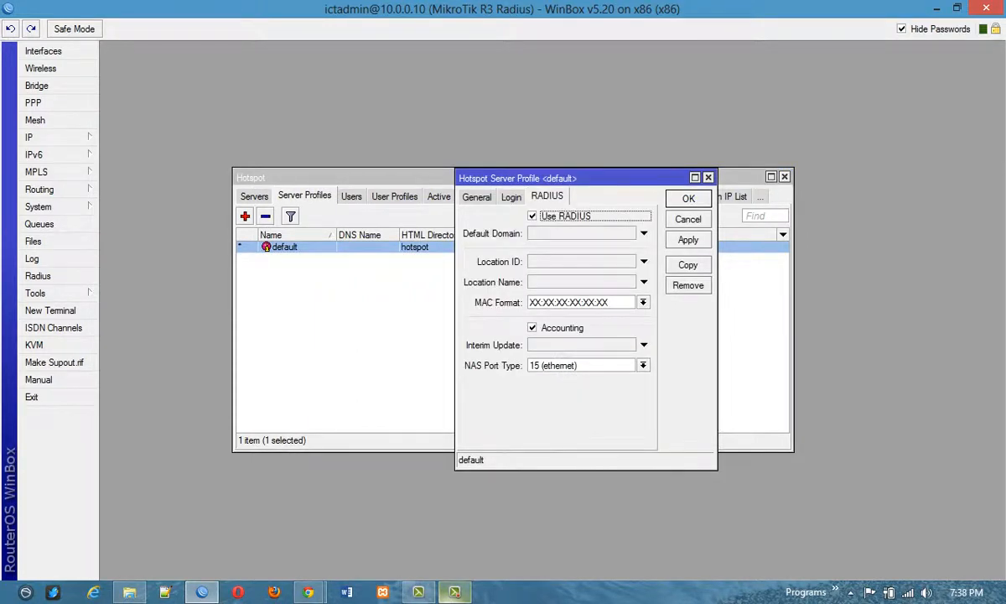
click(510, 197)
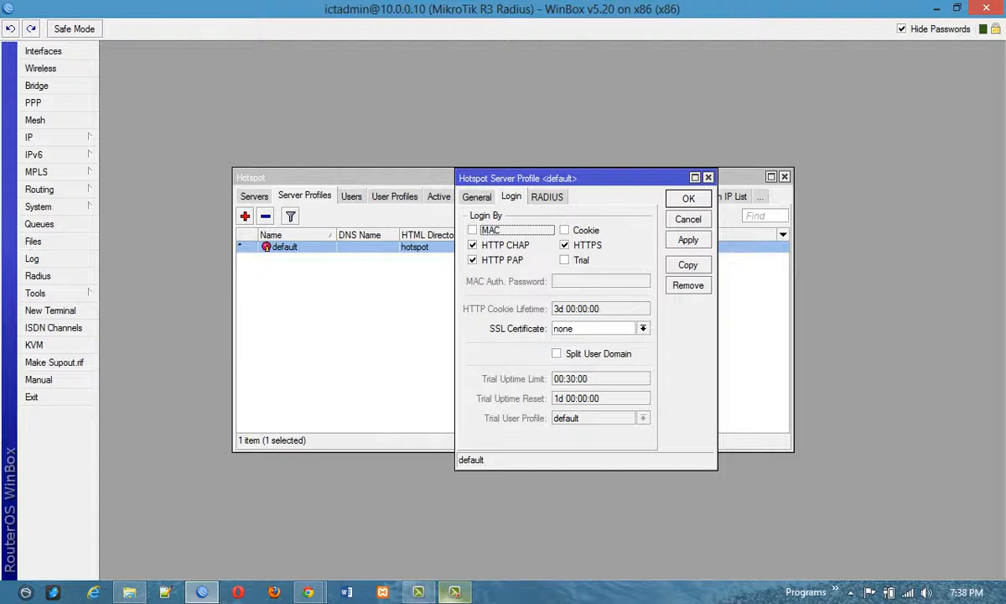
click(477, 197)
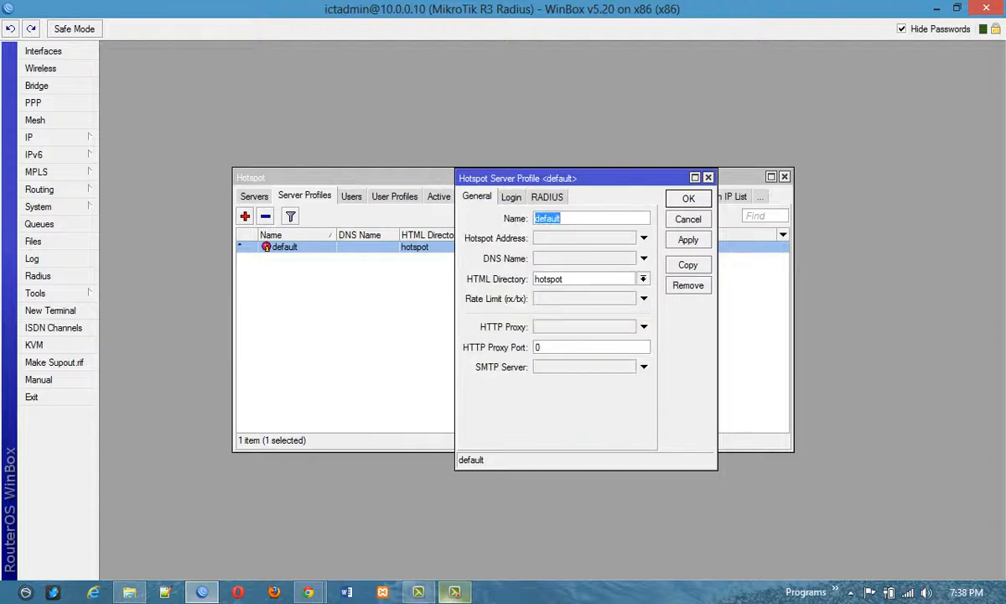
key(Escape)
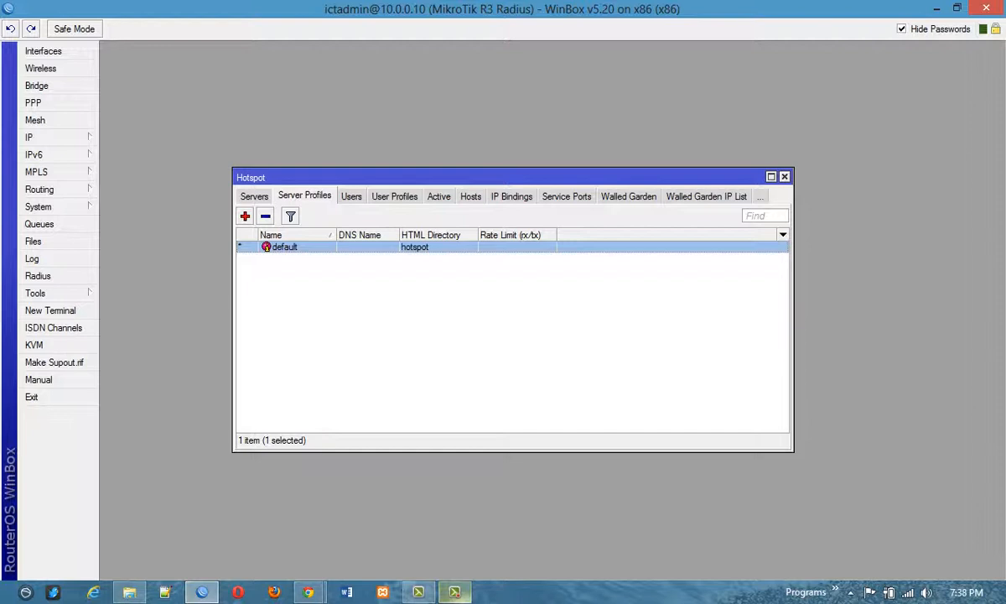
click(455, 592)
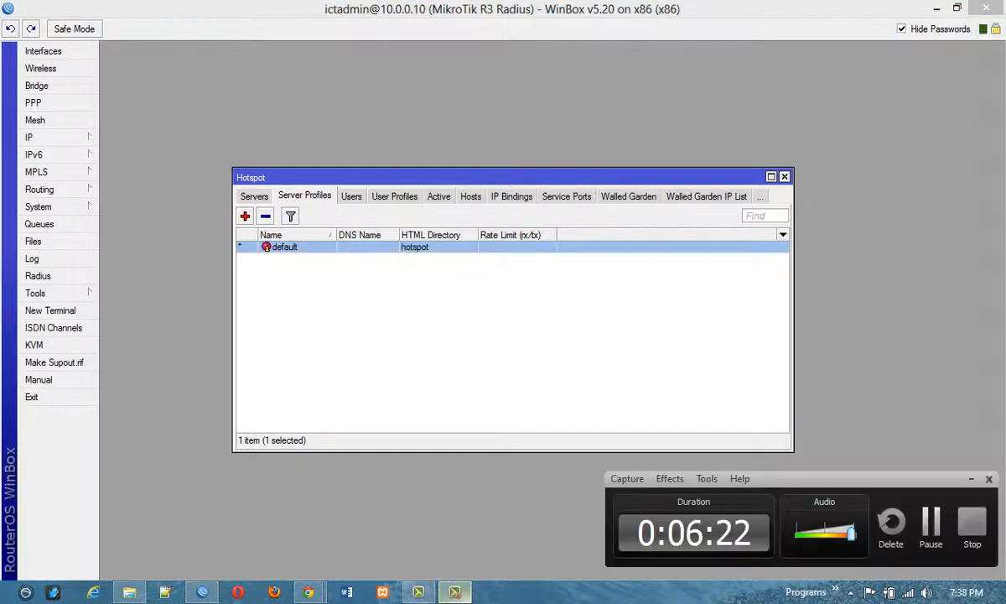